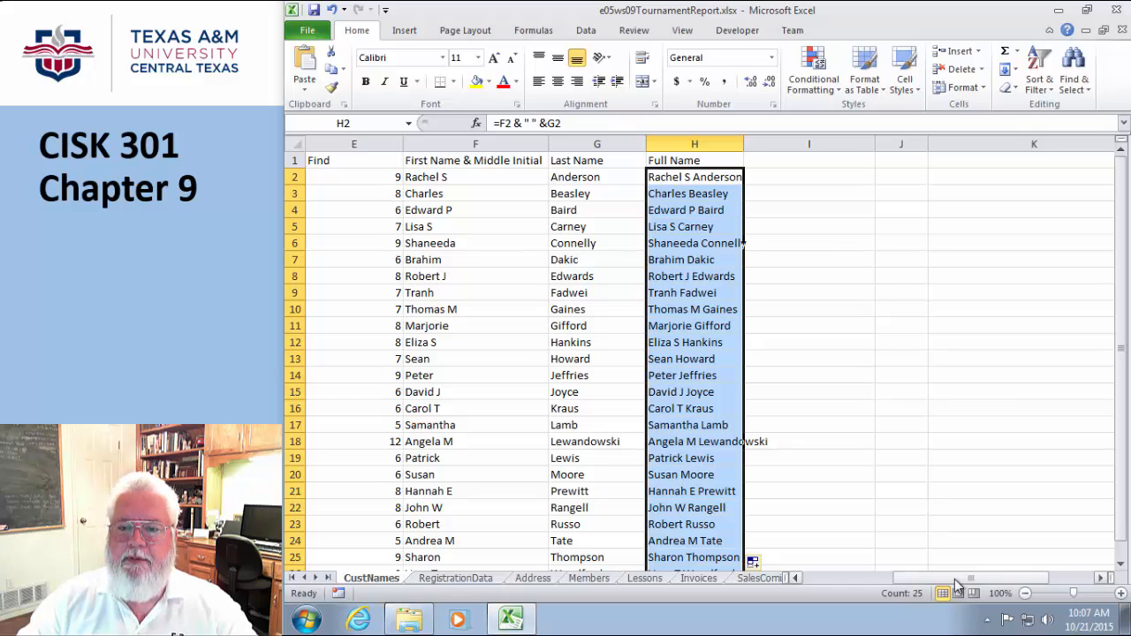
Step: Enter the first customer's first name and middle initial in cell I2, beside the Full Name column
{"action": "left_click", "coordinate": [826, 182]}
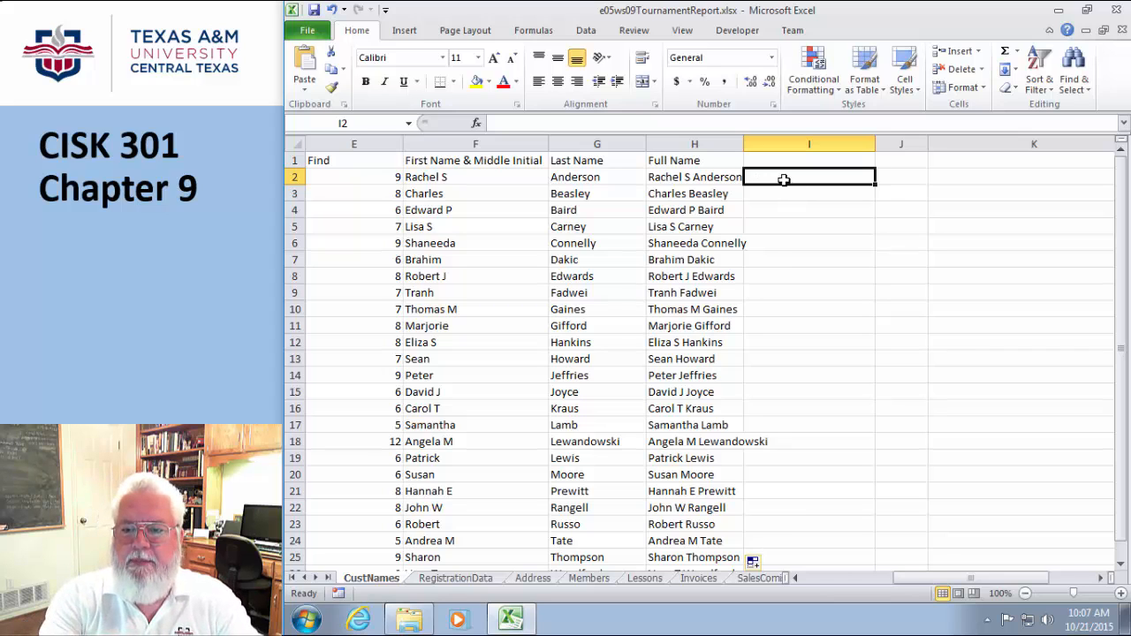
{"action": "type", "text": "Rac"}
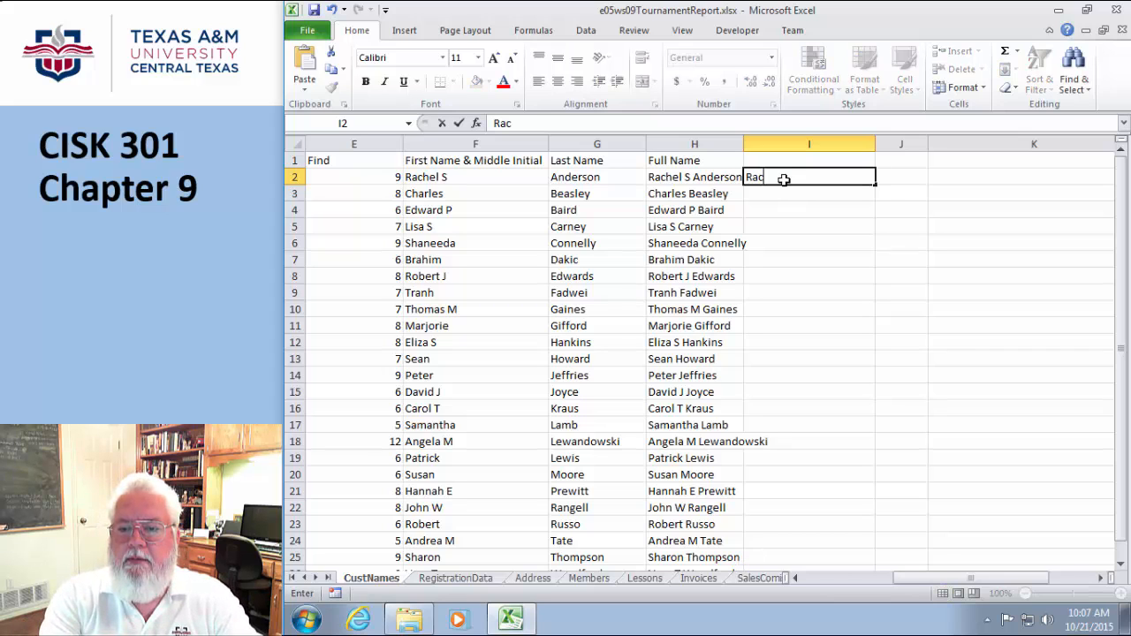
{"action": "type", "text": "hel S"}
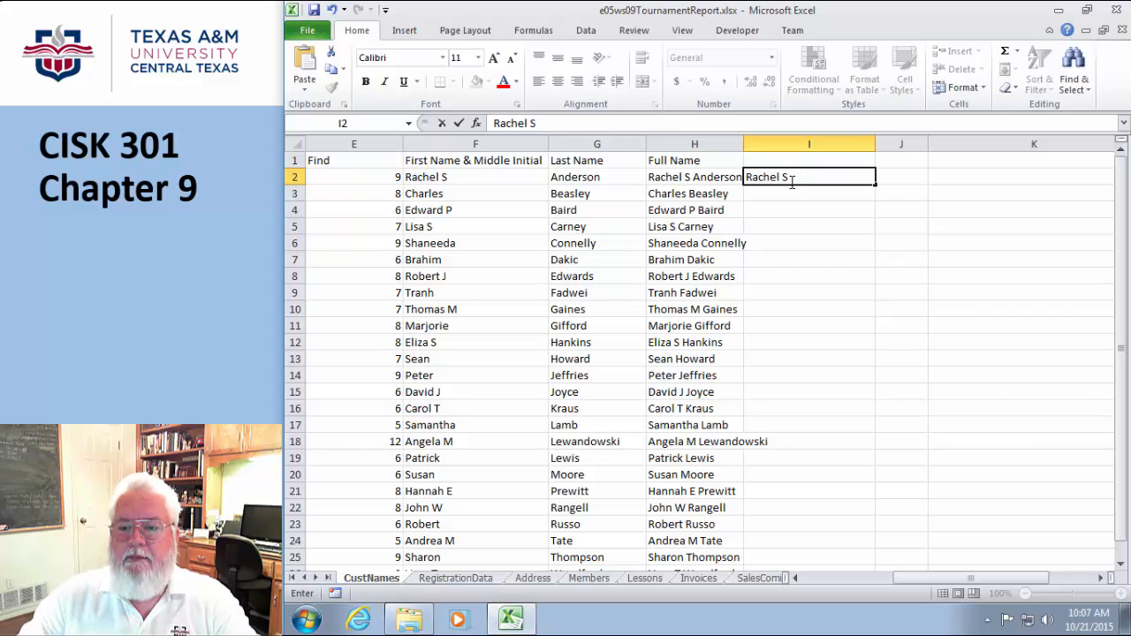
Step: Enter the second customer's first name in cell I3
{"action": "left_click", "coordinate": [786, 195]}
{"action": "type", "text": "Char"}
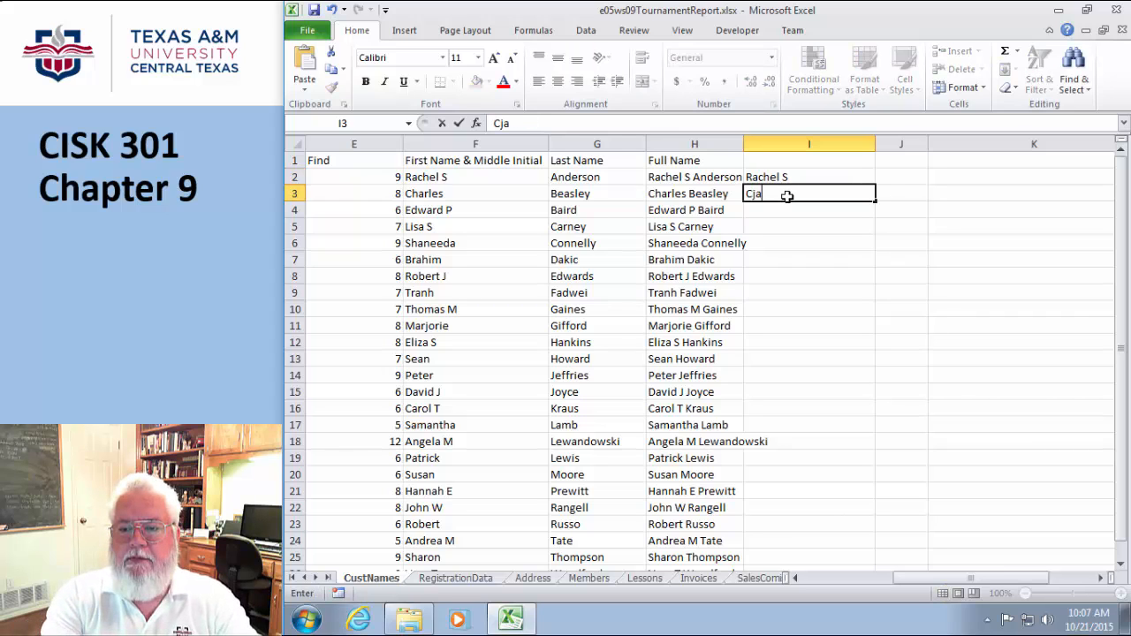
{"action": "key", "text": "BackSpace"}
{"action": "key", "text": "BackSpace"}
{"action": "key", "text": "BackSpace"}
{"action": "type", "text": "h"}
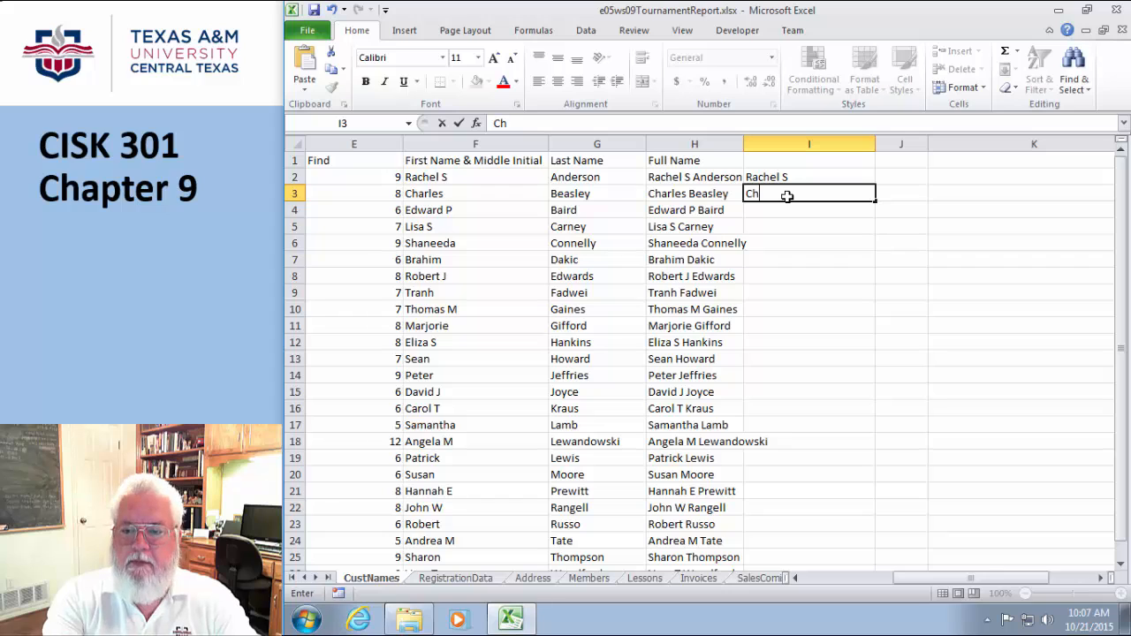
{"action": "type", "text": "arles"}
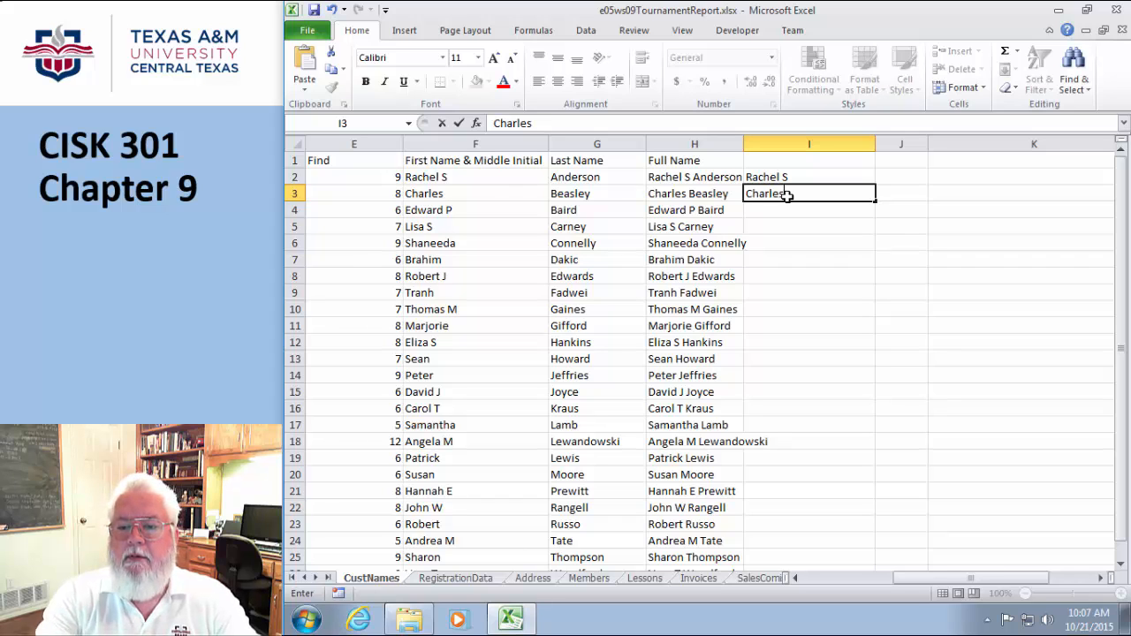
{"action": "left_click", "coordinate": [774, 213]}
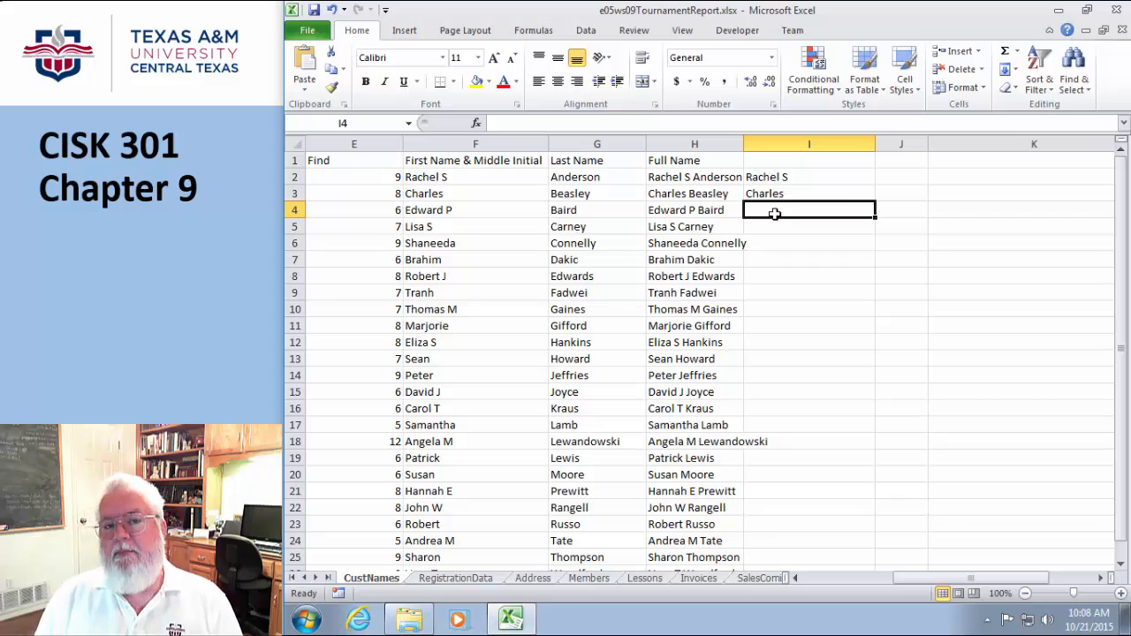
Step: Remove the middle initial from the name in cell I2, leaving only the first name
{"action": "left_click", "coordinate": [774, 176]}
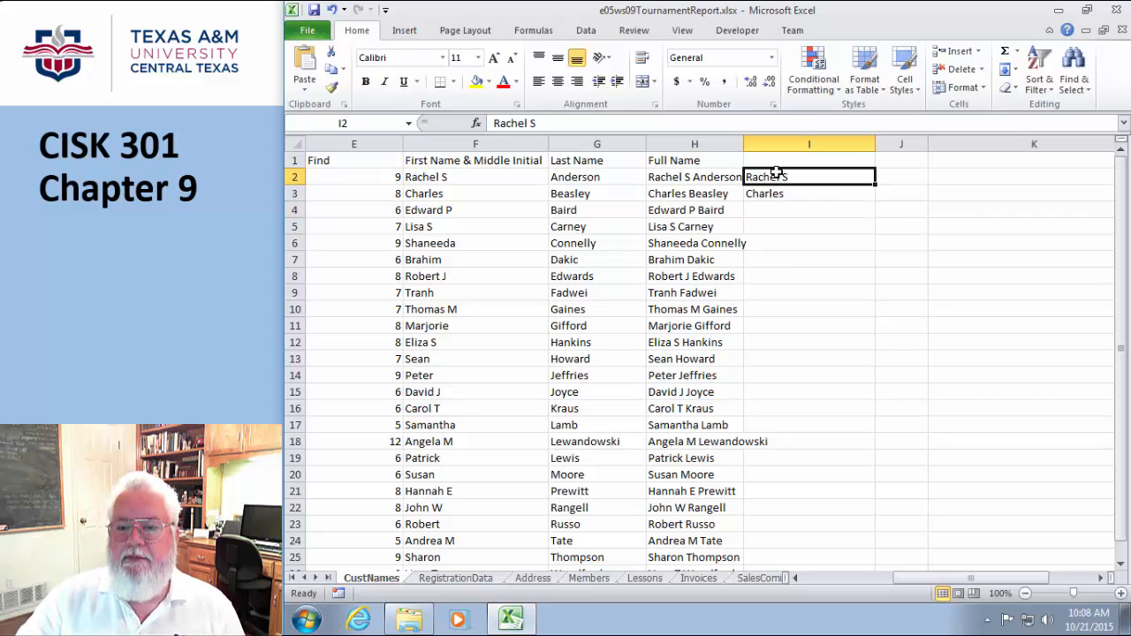
{"action": "left_click", "coordinate": [536, 123]}
{"action": "key", "text": "BackSpace"}
{"action": "key", "text": "BackSpace"}
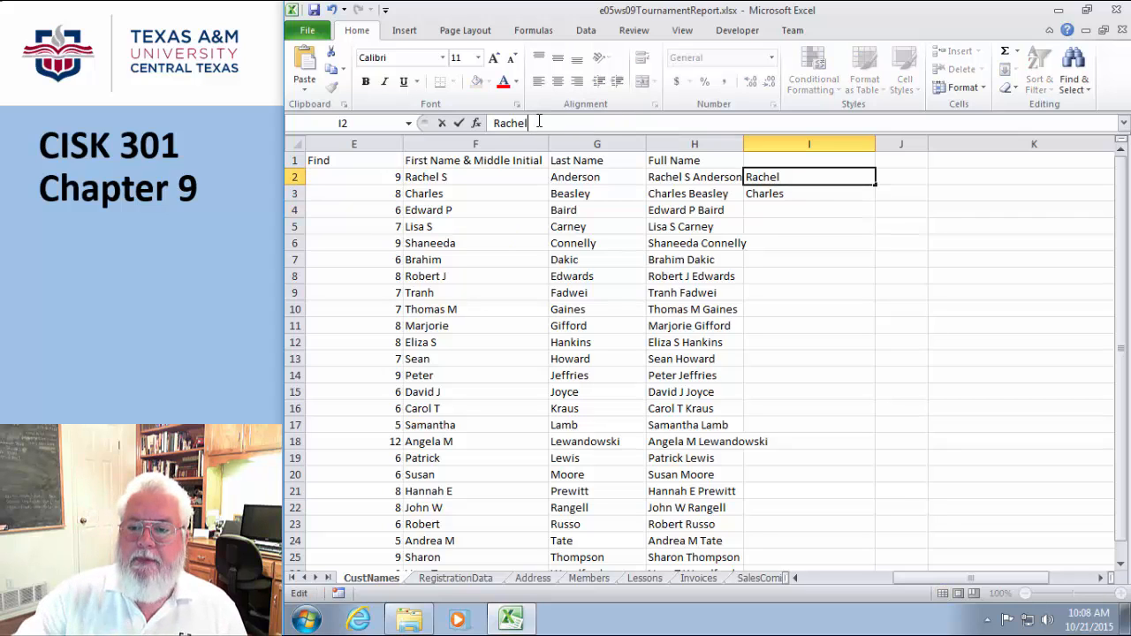
{"action": "left_click", "coordinate": [827, 245]}
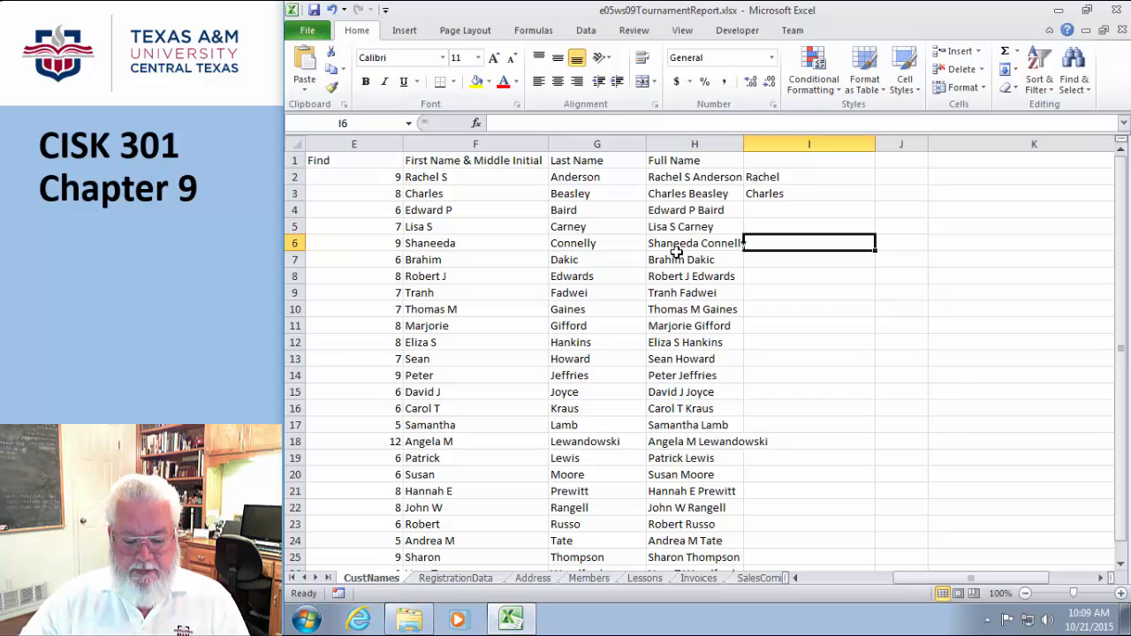
{"action": "left_click", "coordinate": [890, 326]}
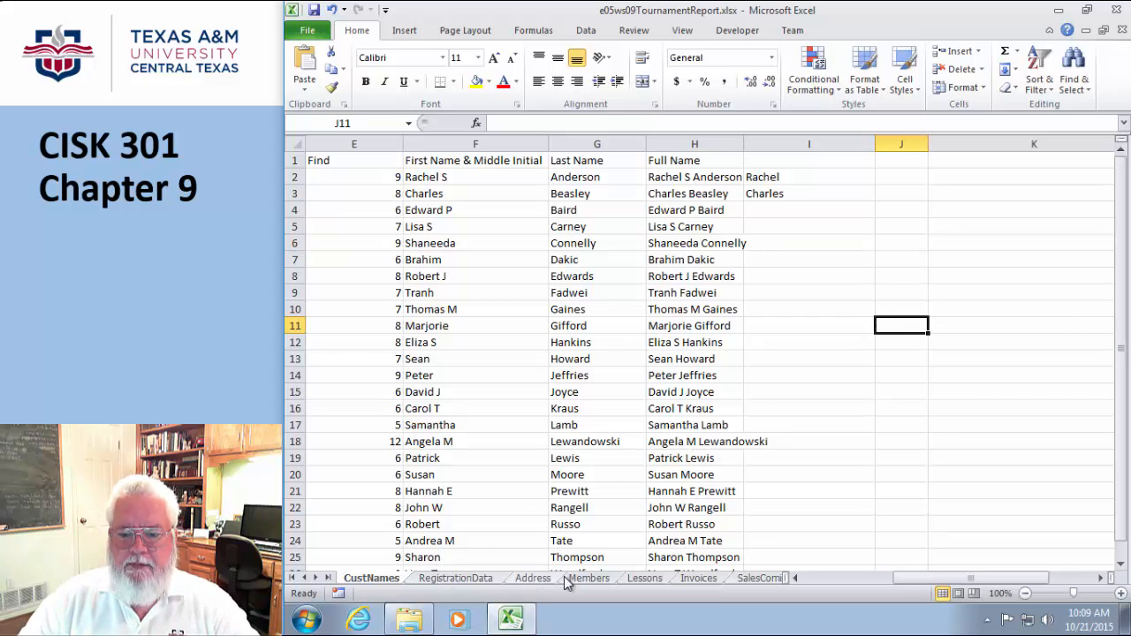
Step: Switch to the Address worksheet and select the first full address in B2
{"action": "left_click", "coordinate": [457, 579]}
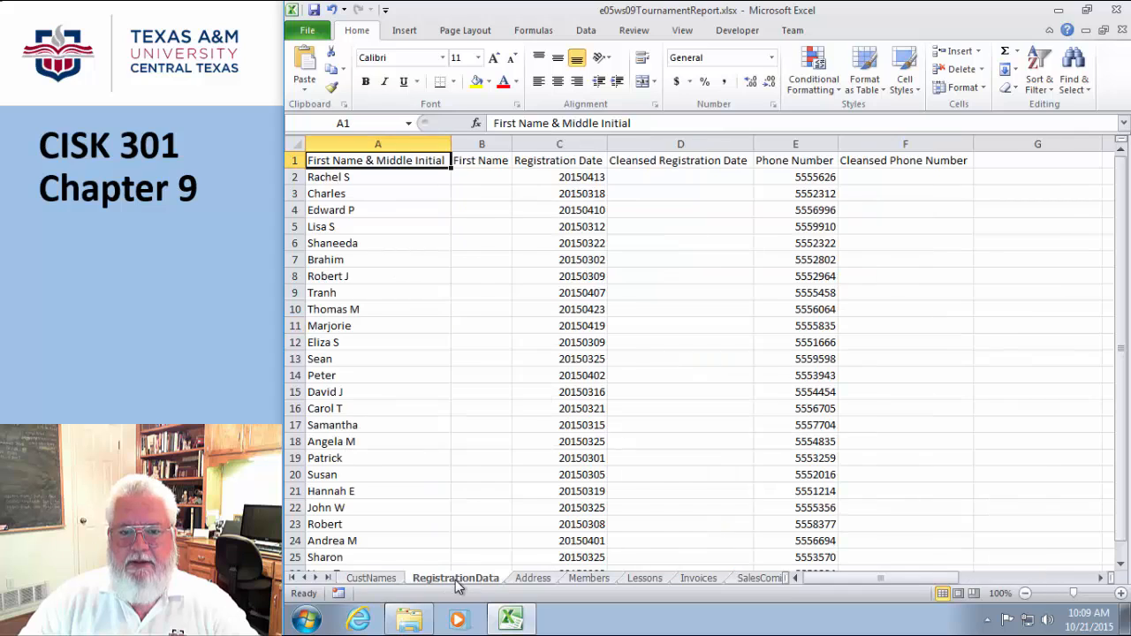
{"action": "left_click", "coordinate": [531, 579]}
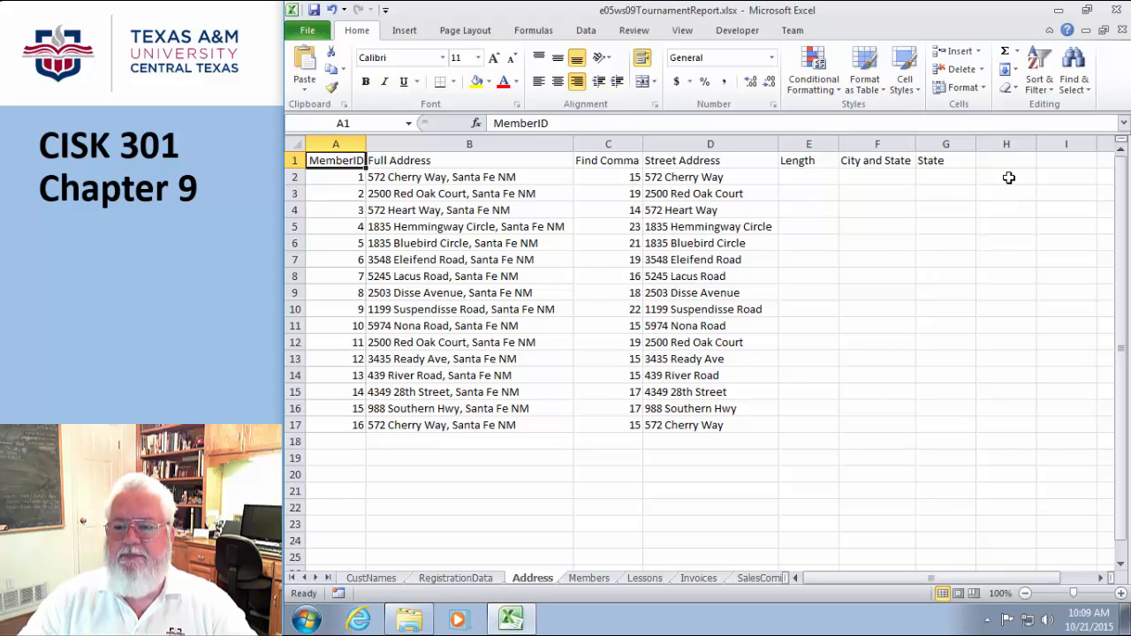
{"action": "left_click", "coordinate": [1007, 176]}
{"action": "left_click", "coordinate": [454, 177]}
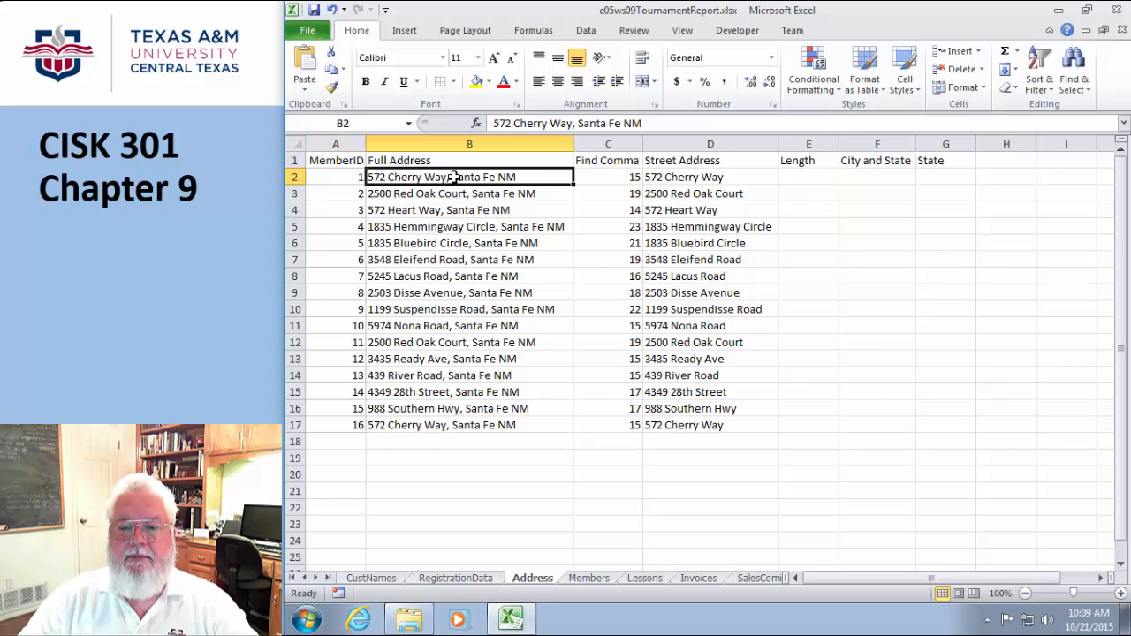
Step: Split the full addresses in B2:B17 in place with Text to Columns, using only the comma delimiter and replacing the destination cells
{"action": "left_click", "coordinate": [585, 30]}
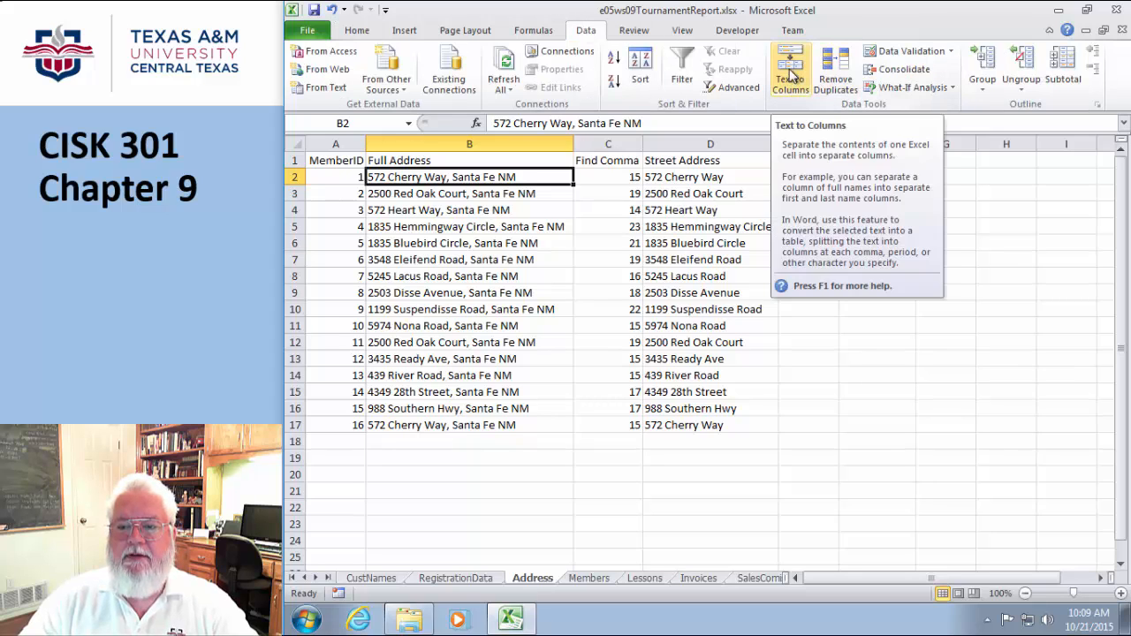
{"action": "left_click_drag", "start_coordinate": [455, 176], "coordinate": [448, 425]}
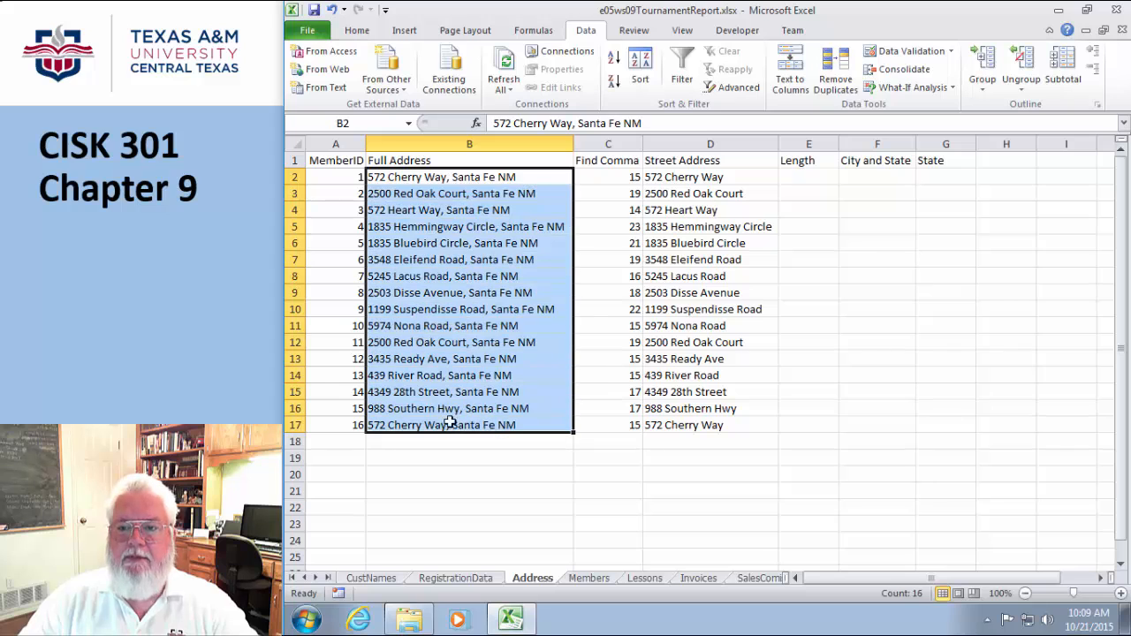
{"action": "left_click", "coordinate": [786, 70]}
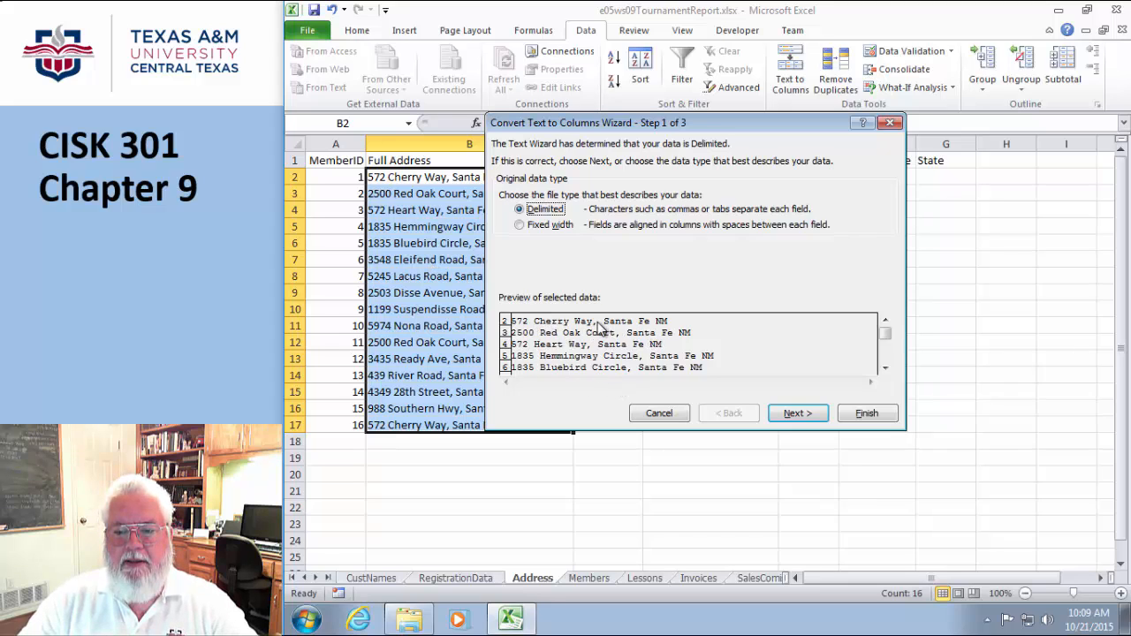
{"action": "left_click", "coordinate": [805, 416]}
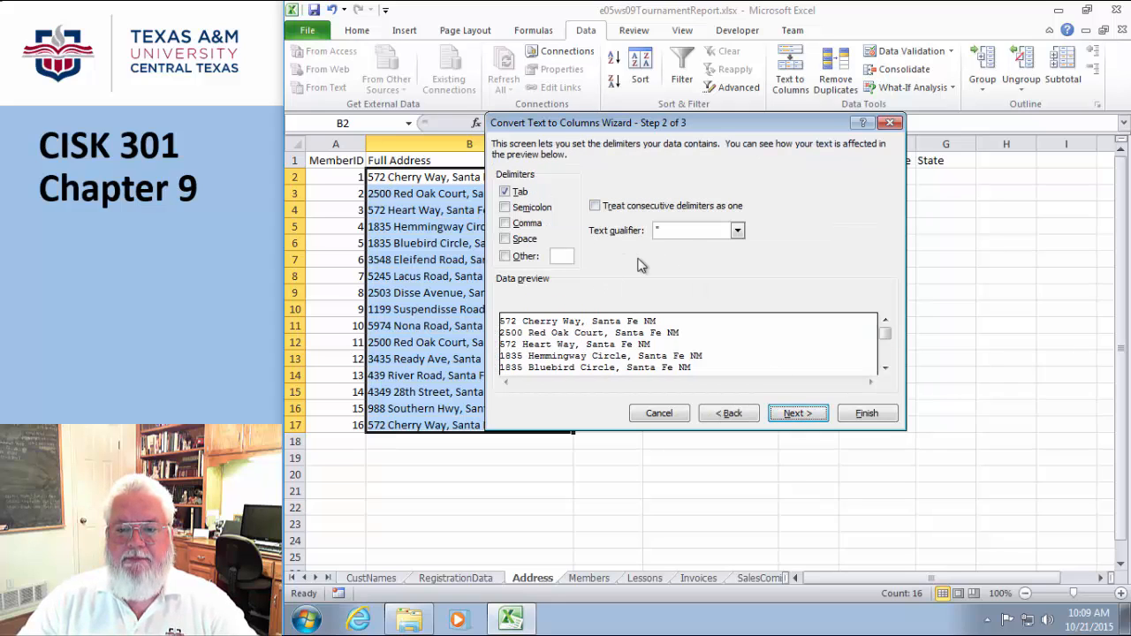
{"action": "left_click", "coordinate": [506, 224]}
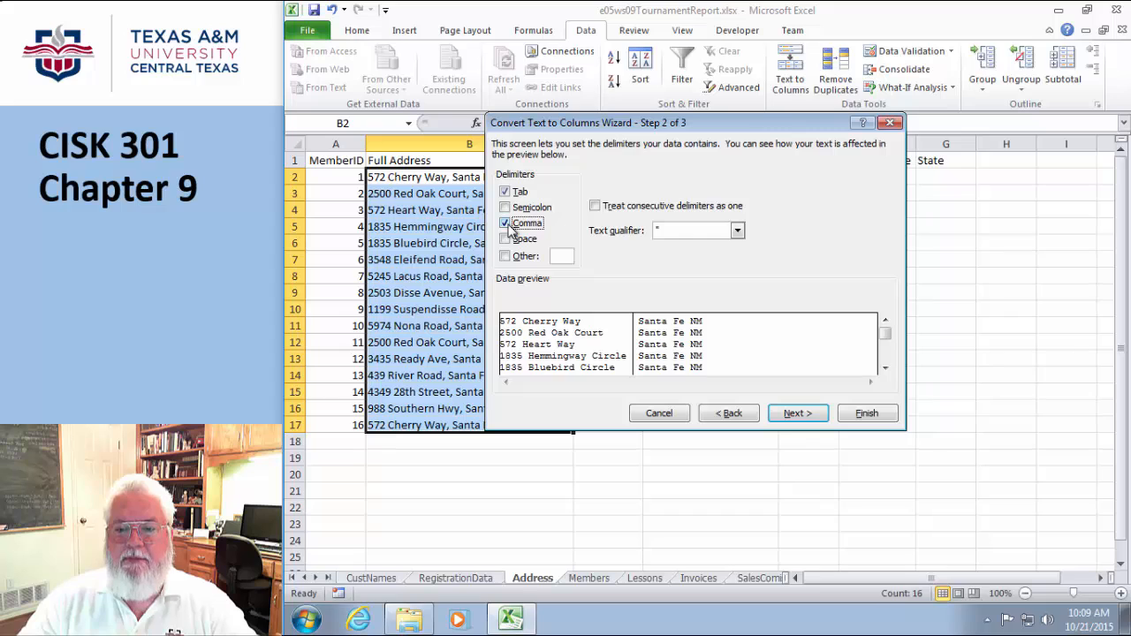
{"action": "left_click", "coordinate": [505, 192]}
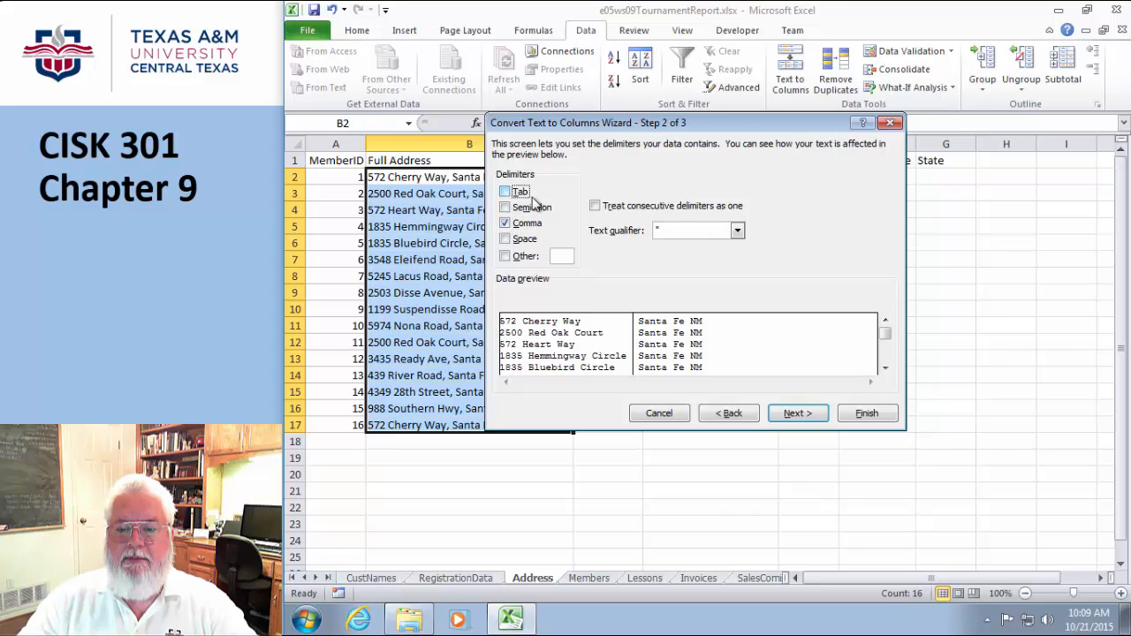
{"action": "left_click", "coordinate": [795, 414]}
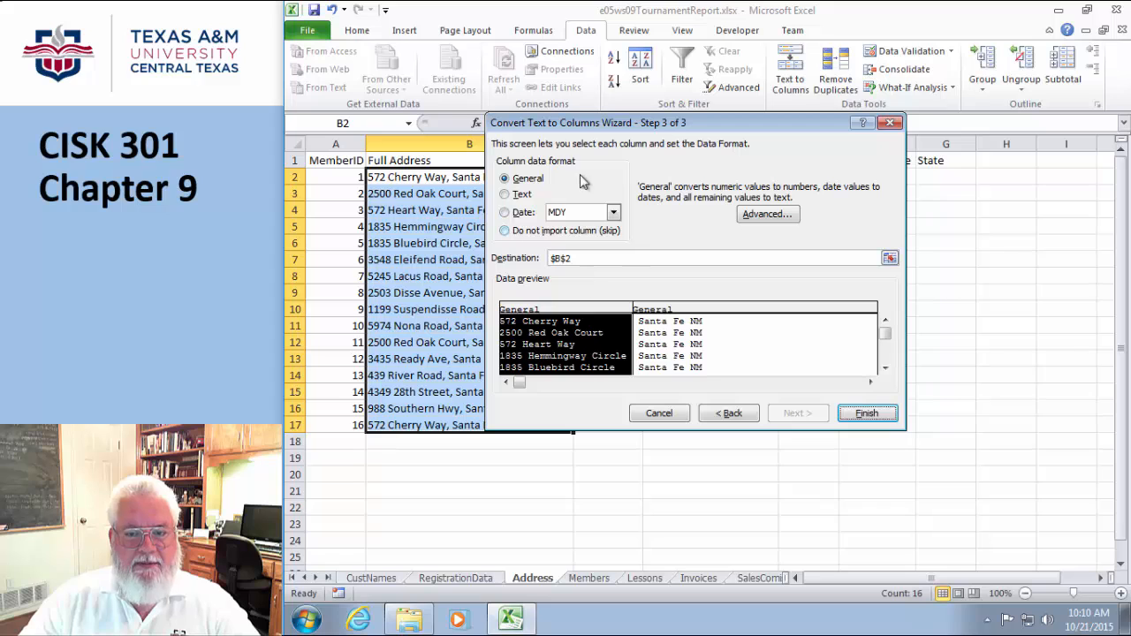
{"action": "left_click", "coordinate": [866, 415]}
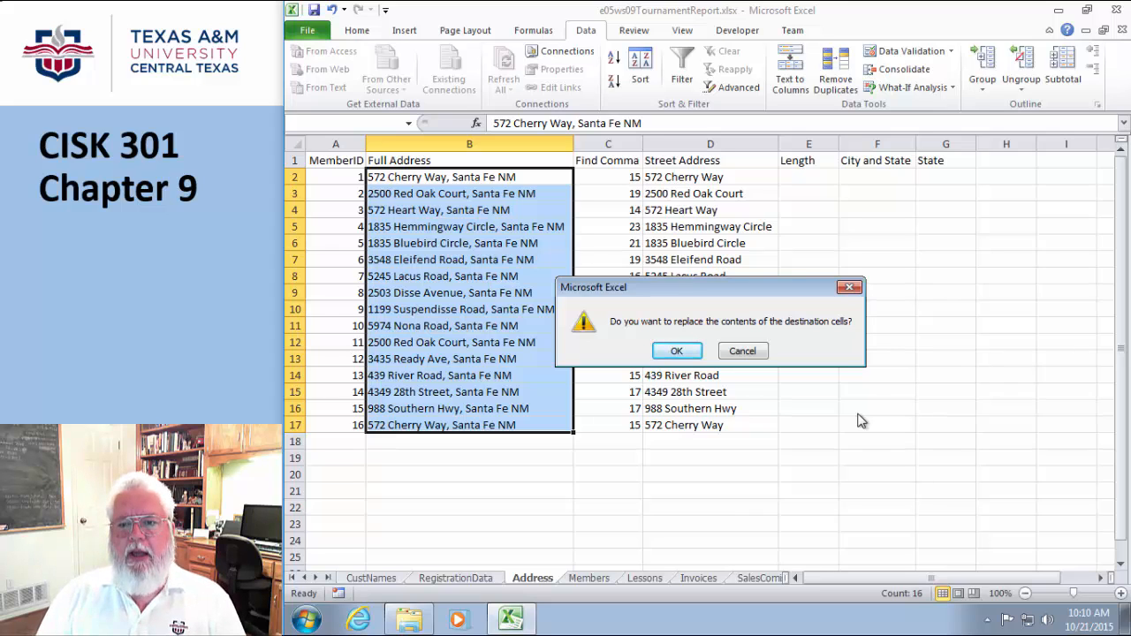
{"action": "left_click", "coordinate": [681, 354]}
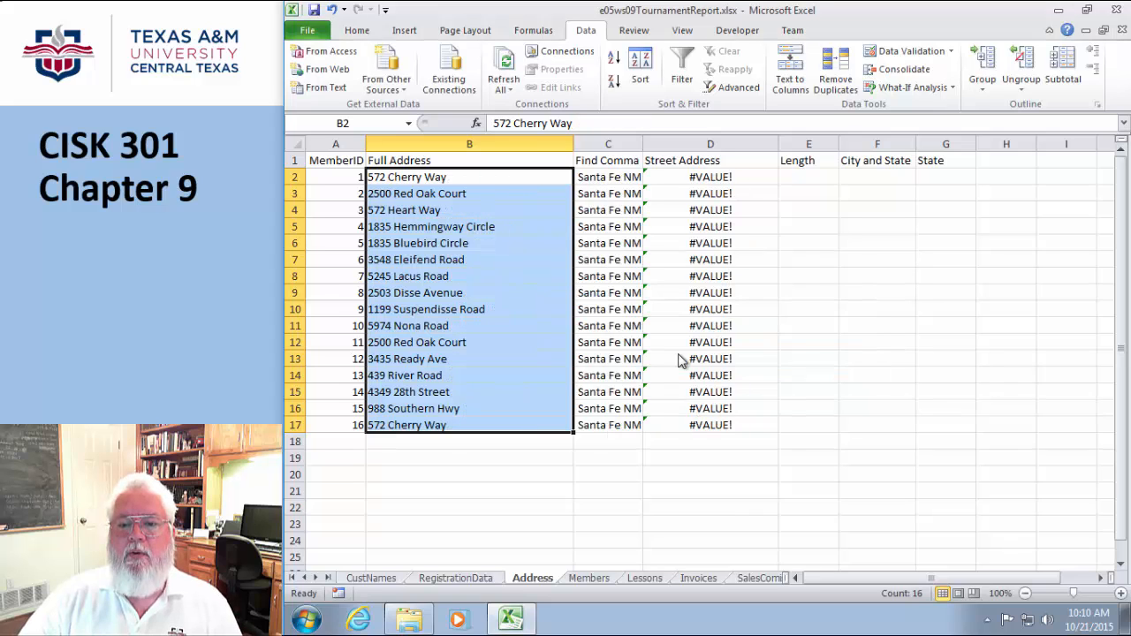
Step: Undo the address split and try to run Text to Columns from the empty cell H2
{"action": "left_click", "coordinate": [332, 11]}
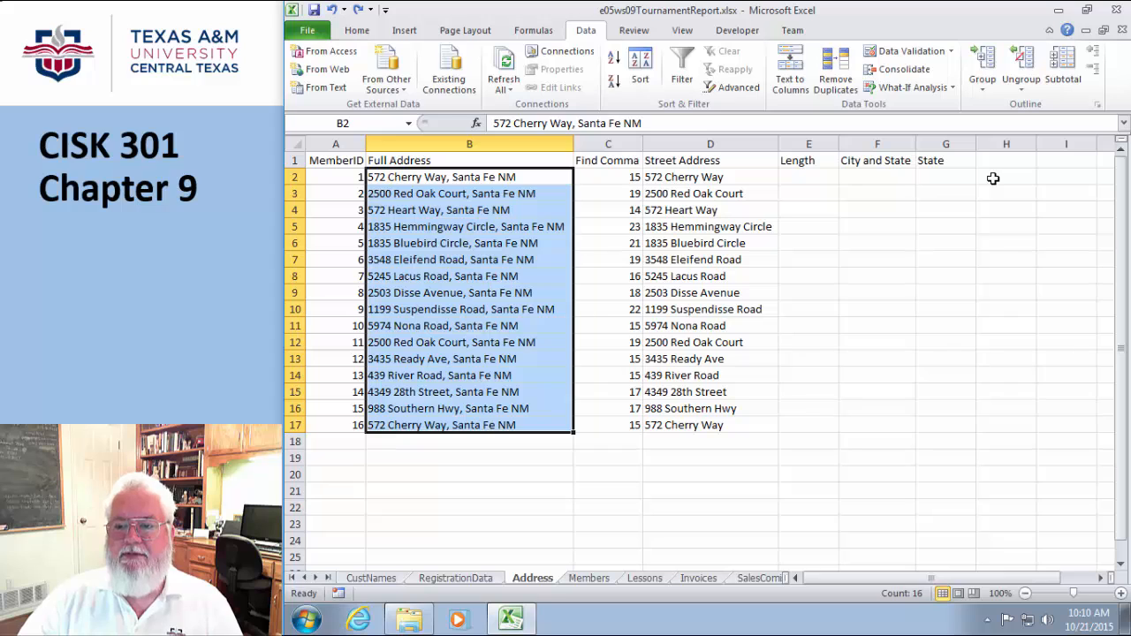
{"action": "left_click", "coordinate": [994, 179]}
{"action": "left_click", "coordinate": [795, 78]}
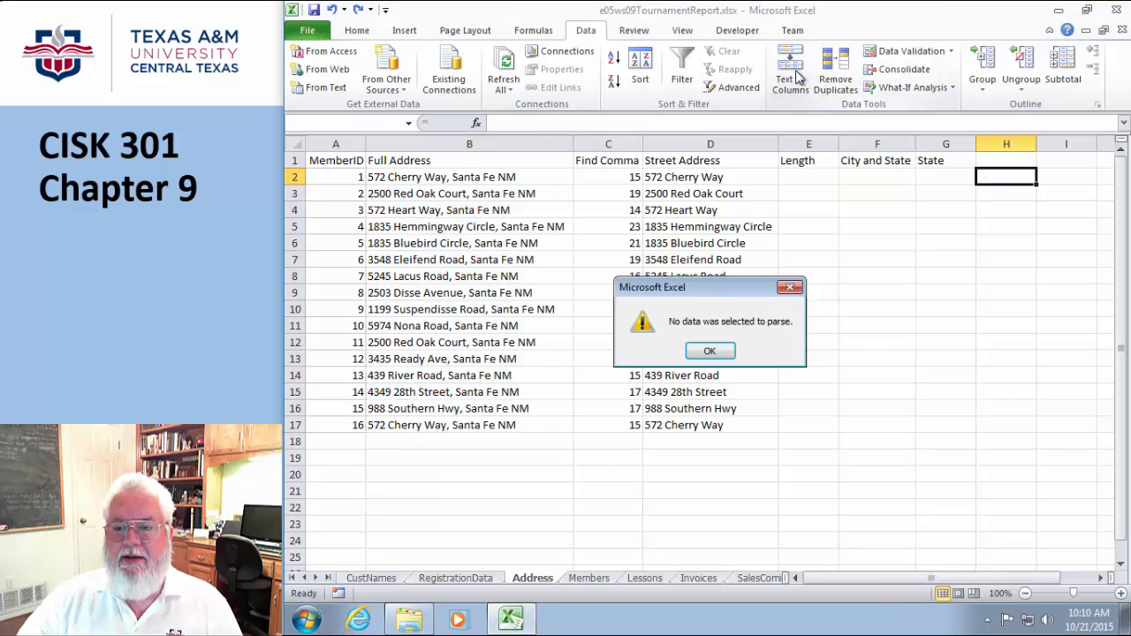
{"action": "left_click", "coordinate": [715, 350]}
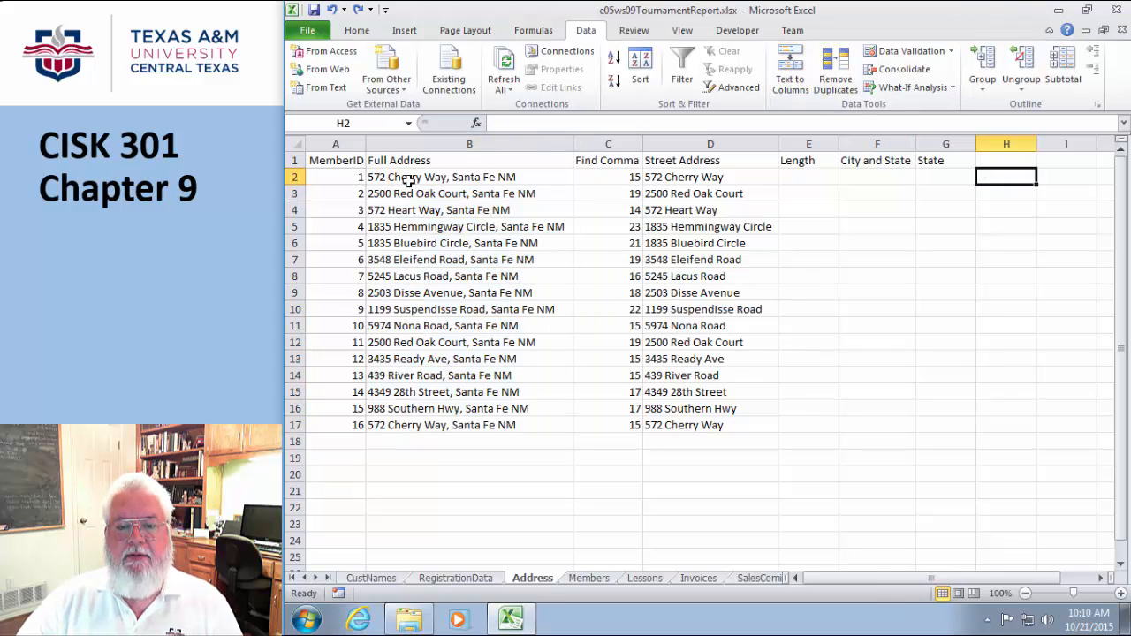
Step: Split the full addresses in B2:B17 at the comma with Text to Columns to destination H2, and autofit column H
{"action": "left_click_drag", "start_coordinate": [407, 176], "coordinate": [442, 424]}
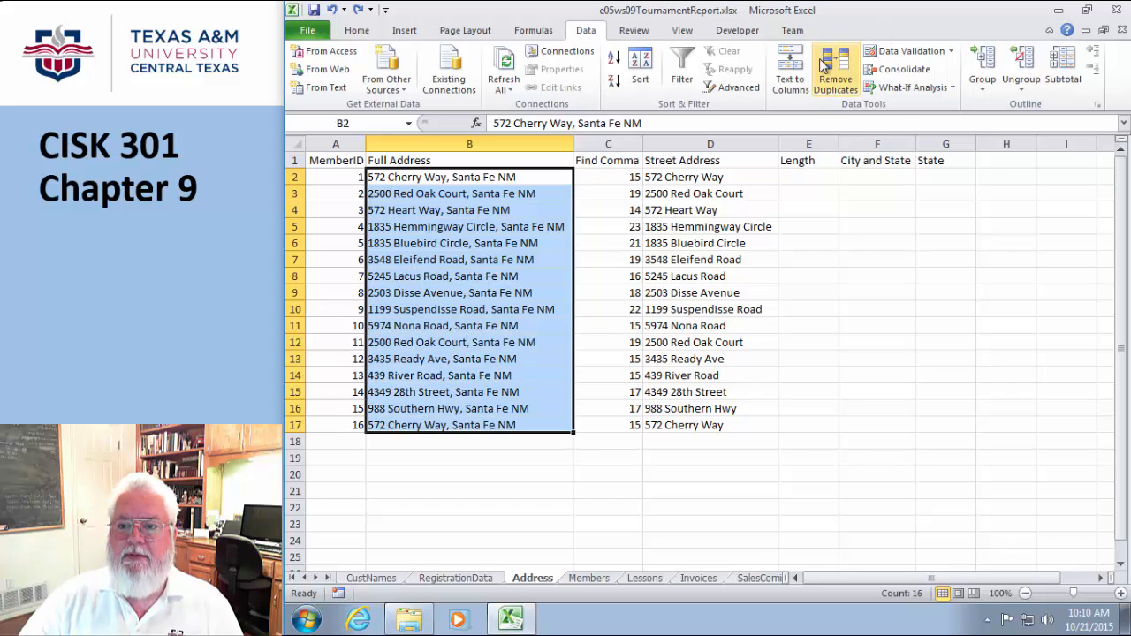
{"action": "left_click", "coordinate": [791, 75]}
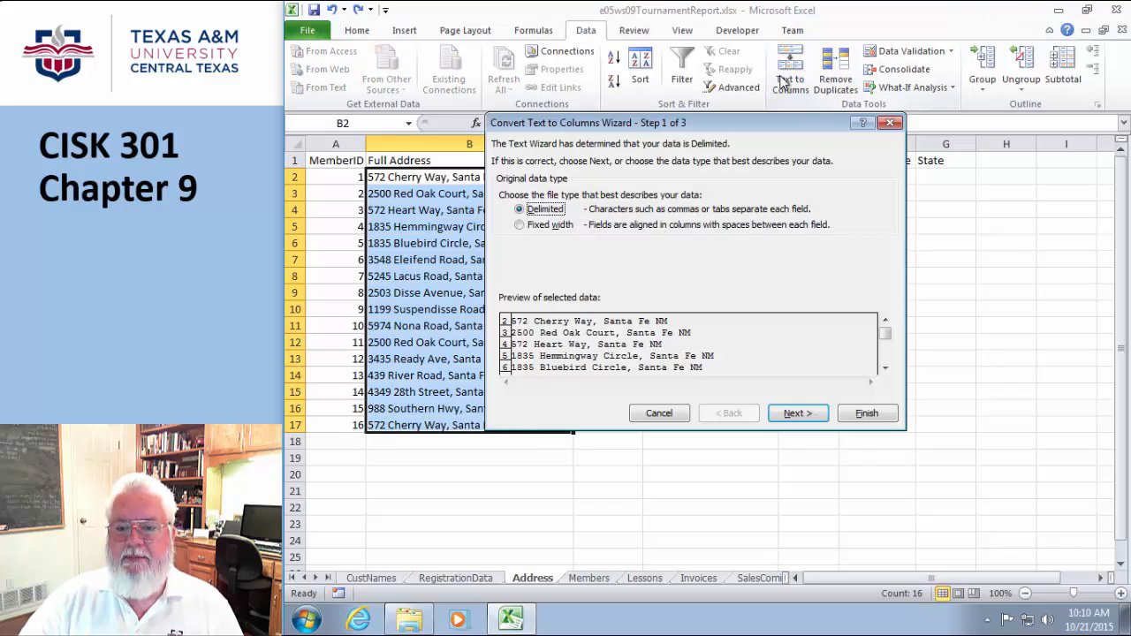
{"action": "left_click", "coordinate": [796, 413]}
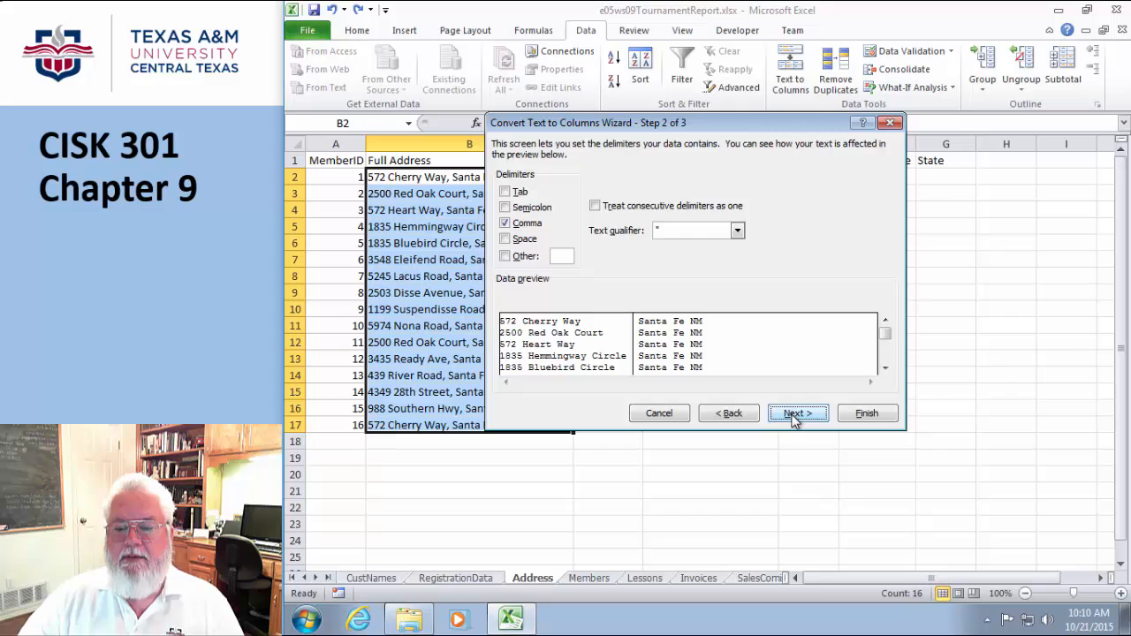
{"action": "left_click", "coordinate": [795, 414]}
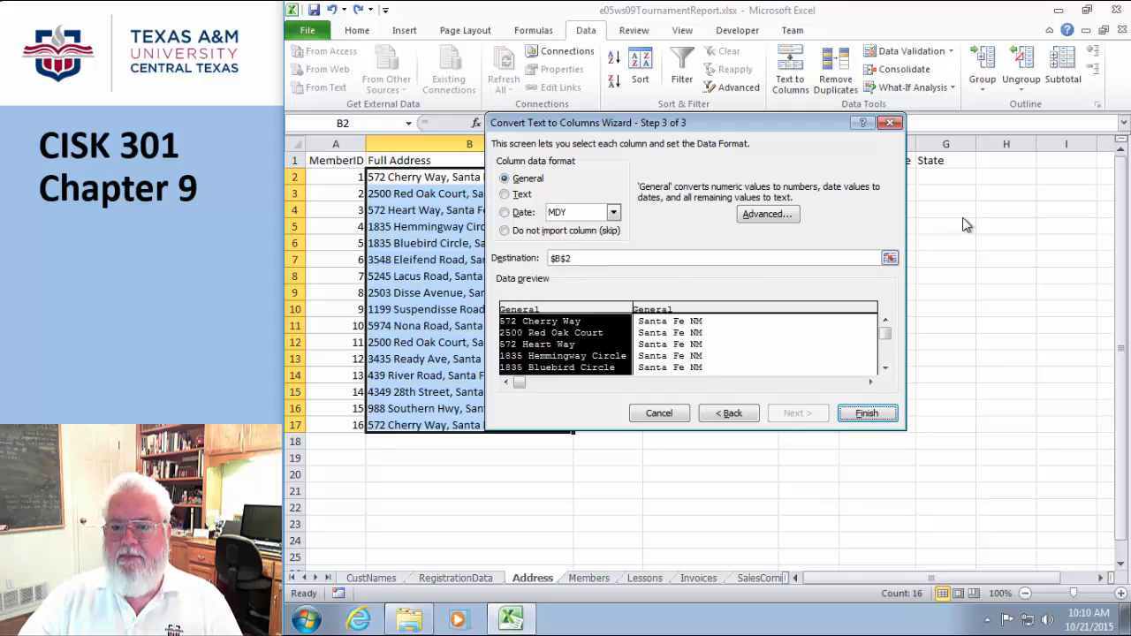
{"action": "left_click", "coordinate": [890, 259]}
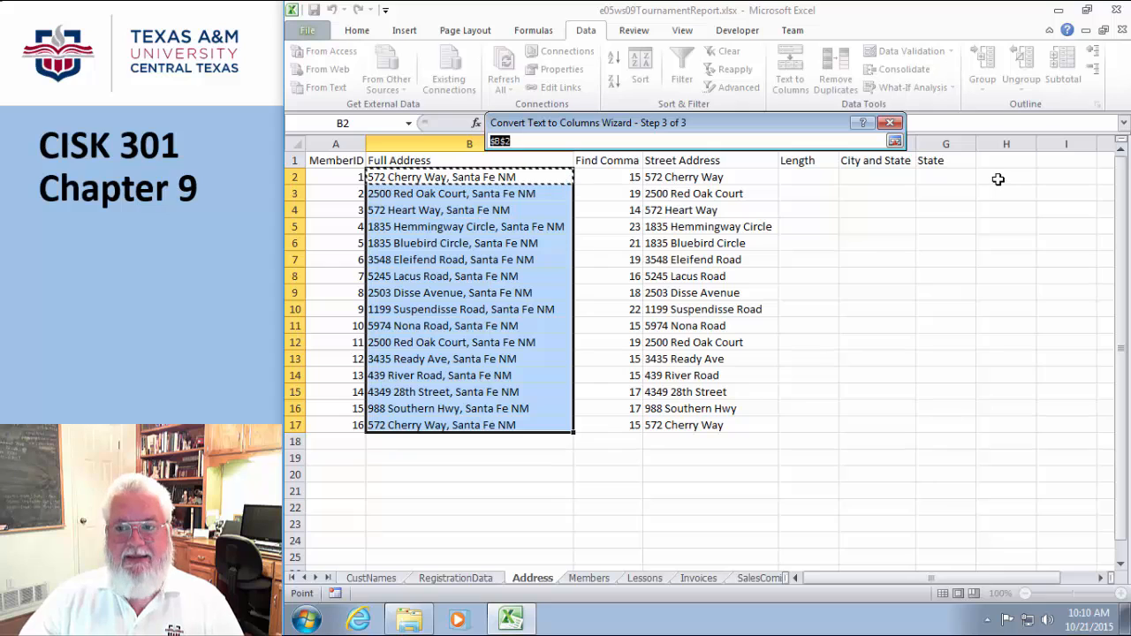
{"action": "left_click", "coordinate": [997, 180]}
{"action": "left_click", "coordinate": [896, 141]}
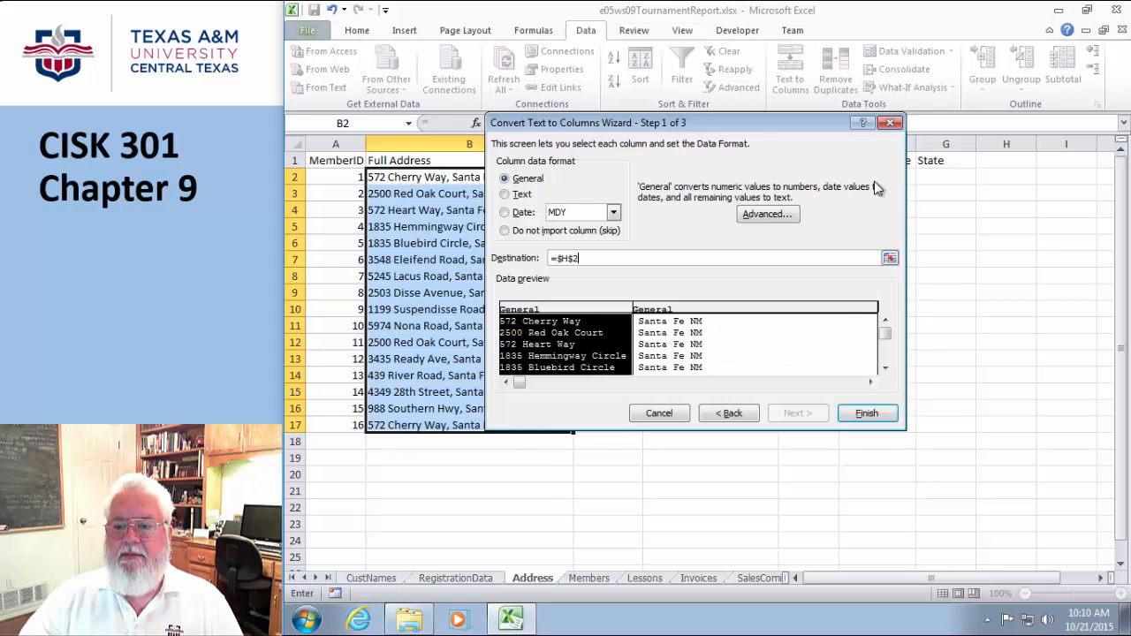
{"action": "left_click", "coordinate": [859, 416]}
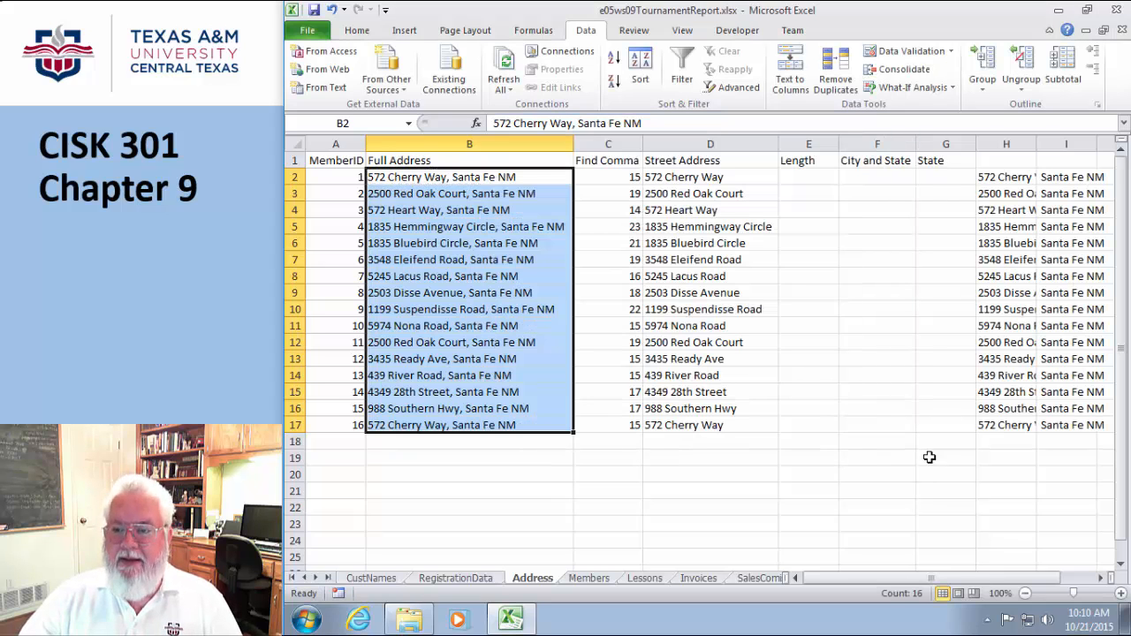
{"action": "left_click_drag", "start_coordinate": [988, 589], "coordinate": [1032, 591]}
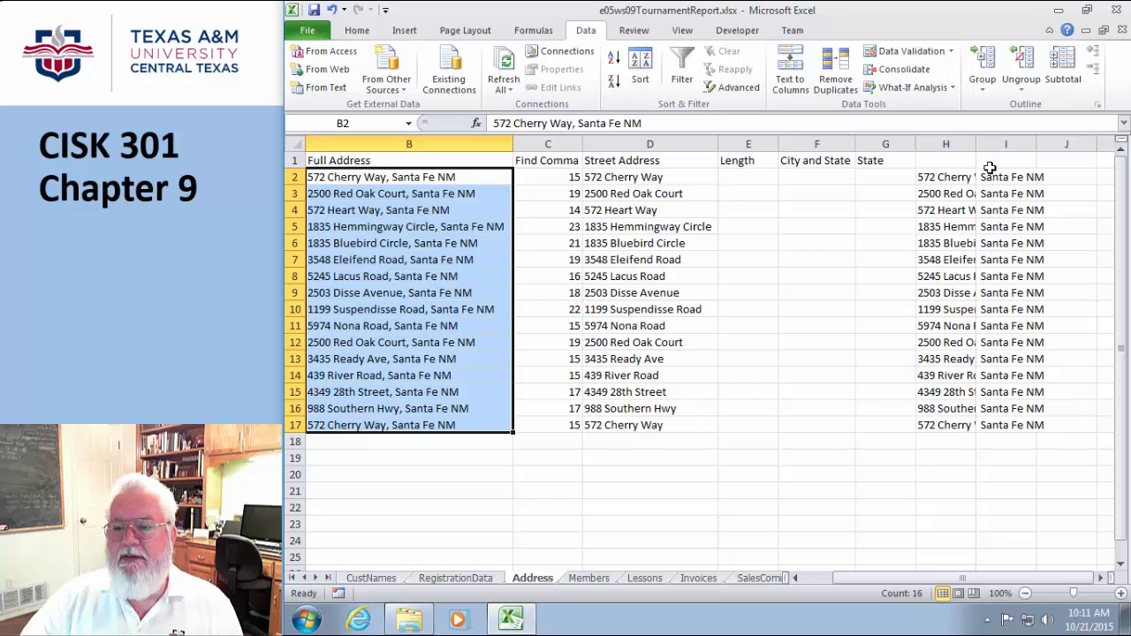
{"action": "double_click", "coordinate": [975, 143]}
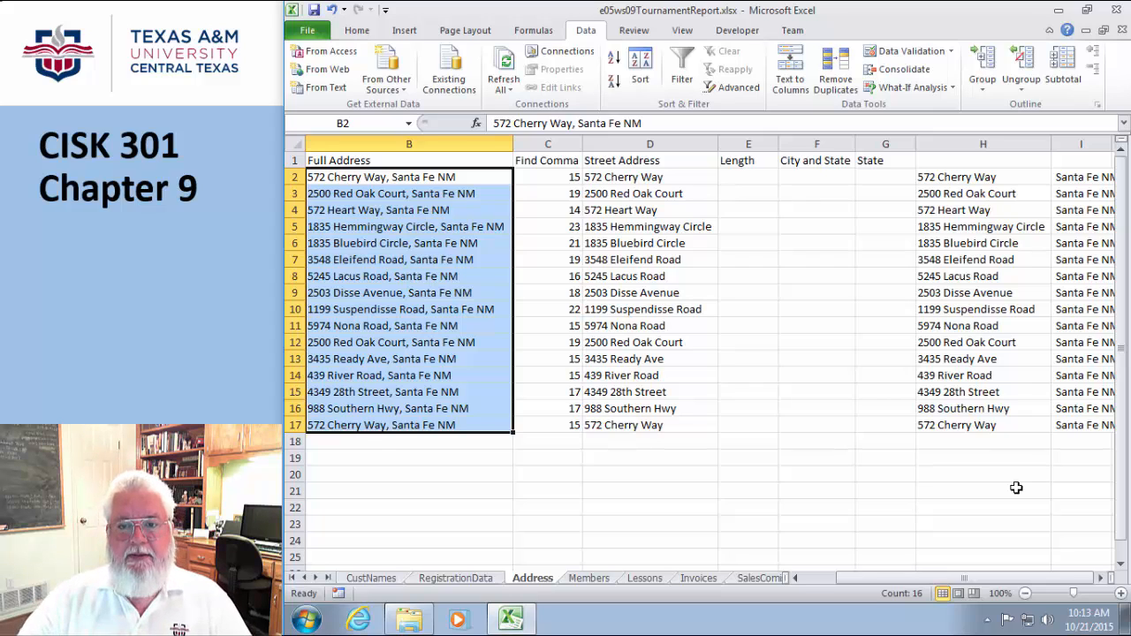
Step: Switch to the Invoices worksheet and look through the list of invoice numbers in column A
{"action": "left_click", "coordinate": [595, 580]}
{"action": "left_click", "coordinate": [698, 579]}
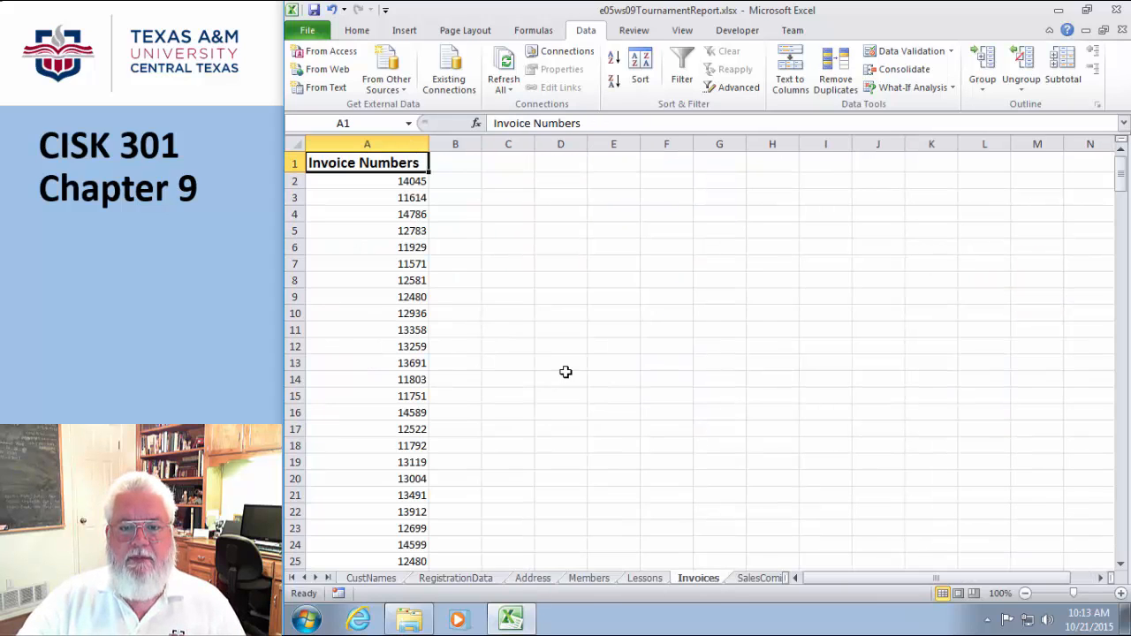
{"action": "scroll", "coordinate": [557, 375], "scroll_direction": "down", "scroll_amount": 20}
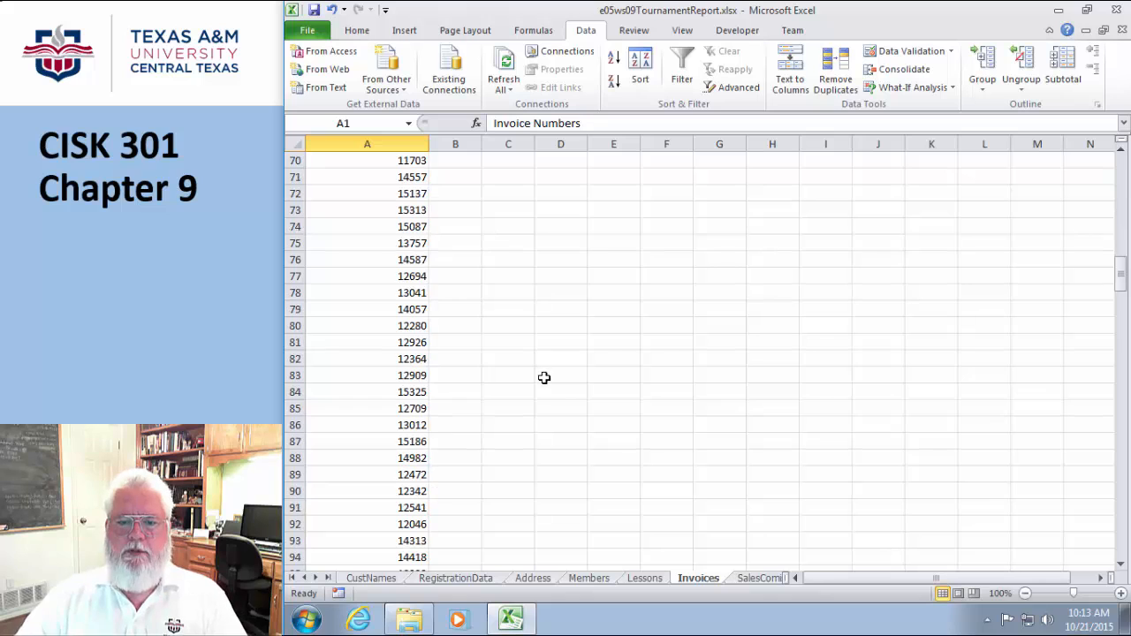
{"action": "scroll", "coordinate": [543, 378], "scroll_direction": "down", "scroll_amount": 20}
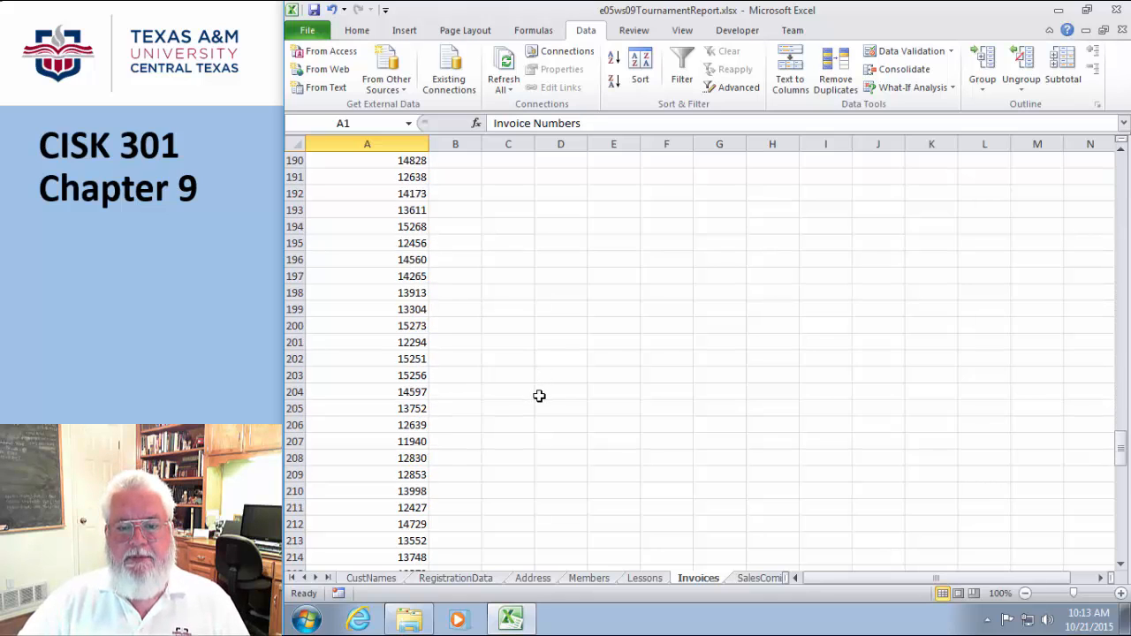
{"action": "scroll", "coordinate": [539, 396], "scroll_direction": "down", "scroll_amount": 5}
{"action": "scroll", "coordinate": [542, 398], "scroll_direction": "up", "scroll_amount": 20}
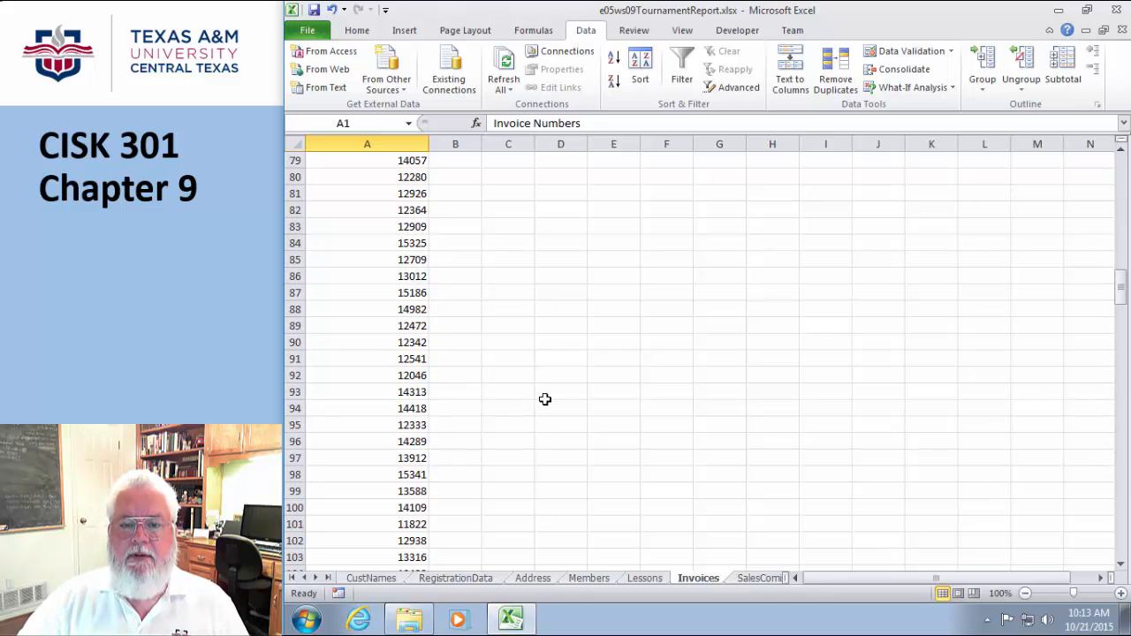
{"action": "scroll", "coordinate": [545, 400], "scroll_direction": "up", "scroll_amount": 20}
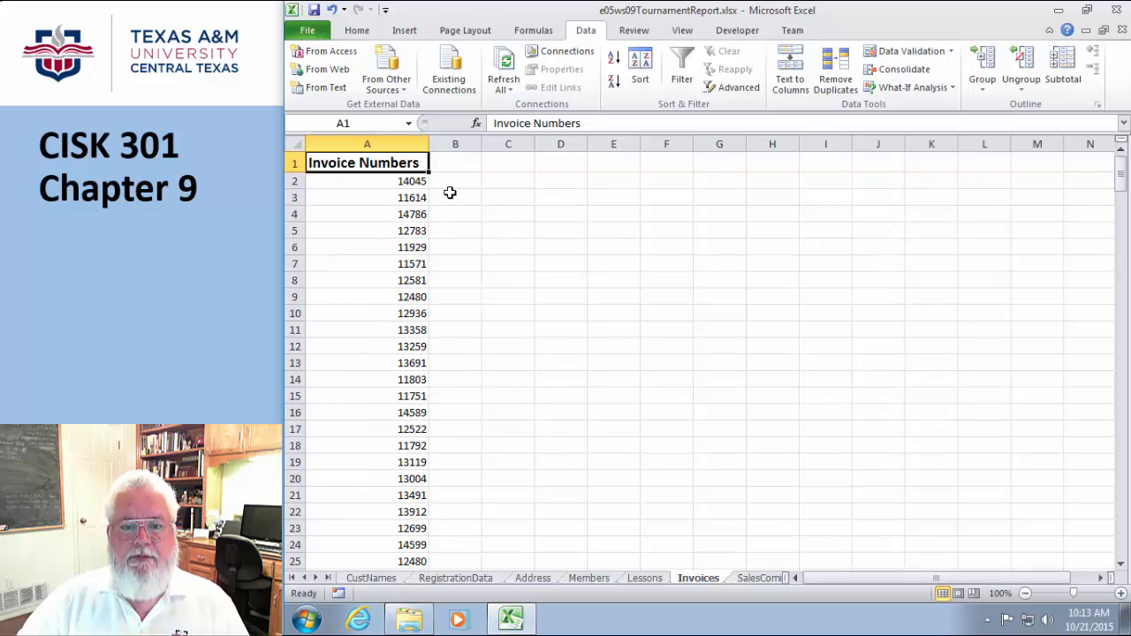
Step: Remove the duplicate values from A2:A277 based on the Invoice Numbers column, and check the shortened list down to its end
{"action": "left_click_drag", "start_coordinate": [371, 182], "coordinate": [388, 536]}
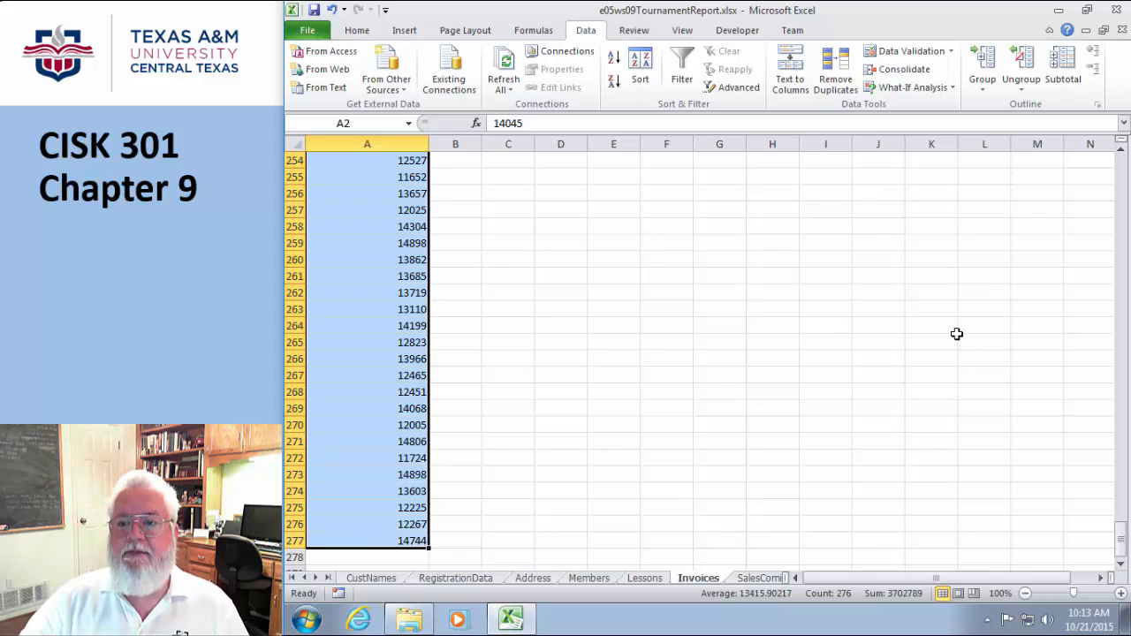
{"action": "left_click", "coordinate": [833, 68]}
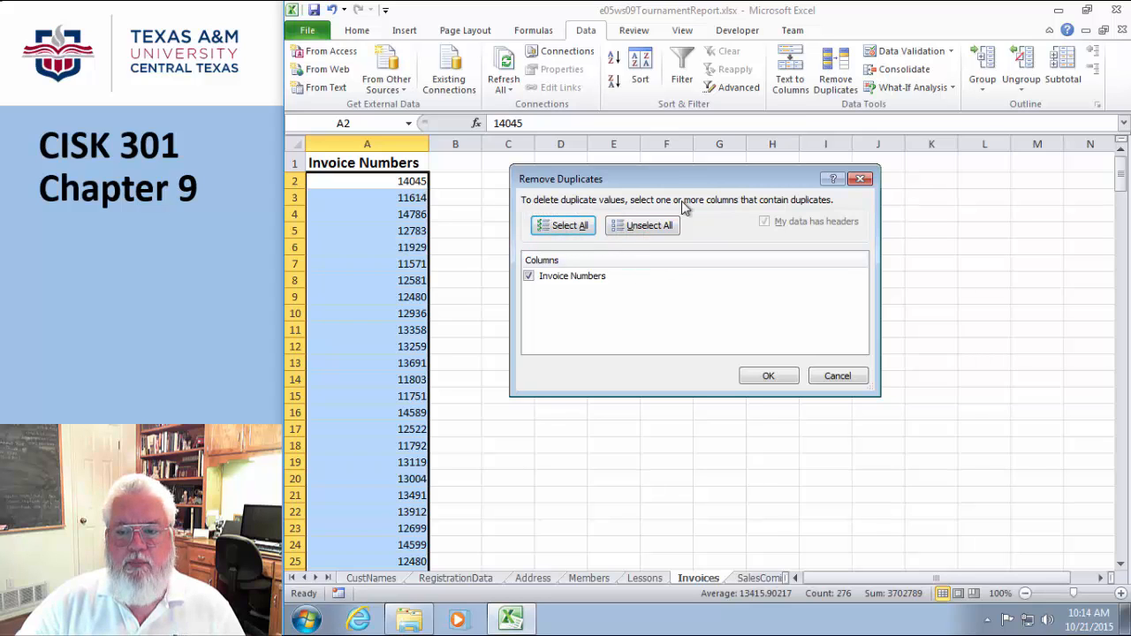
{"action": "left_click", "coordinate": [768, 376]}
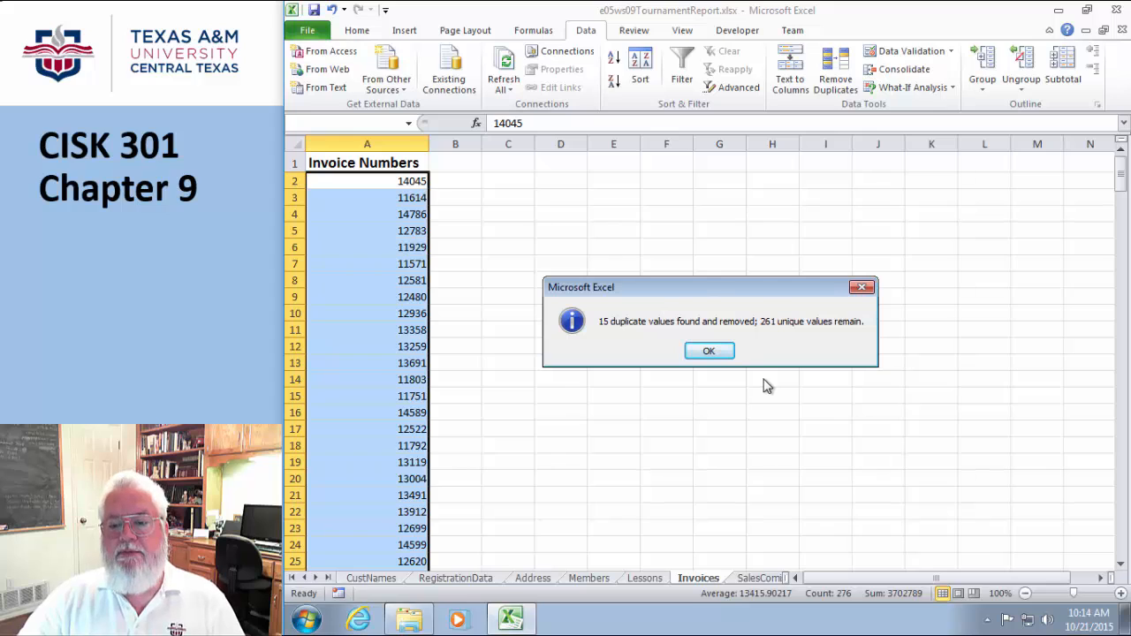
{"action": "left_click", "coordinate": [710, 351]}
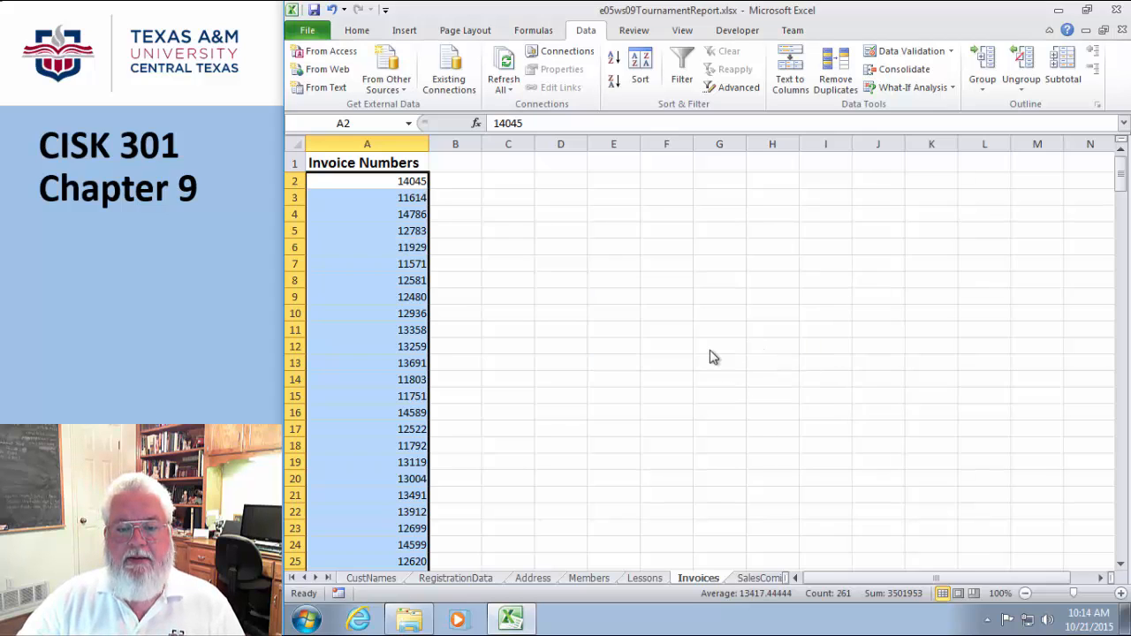
{"action": "scroll", "coordinate": [595, 315], "scroll_direction": "down", "scroll_amount": 11}
{"action": "scroll", "coordinate": [594, 315], "scroll_direction": "down", "scroll_amount": 20}
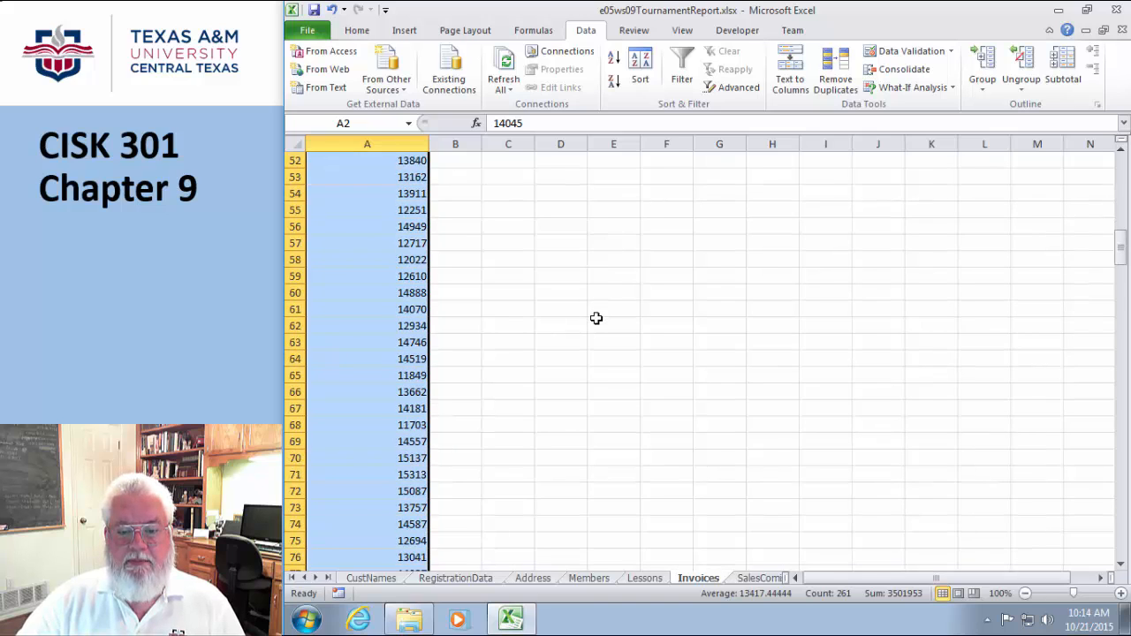
{"action": "scroll", "coordinate": [598, 324], "scroll_direction": "down", "scroll_amount": 20}
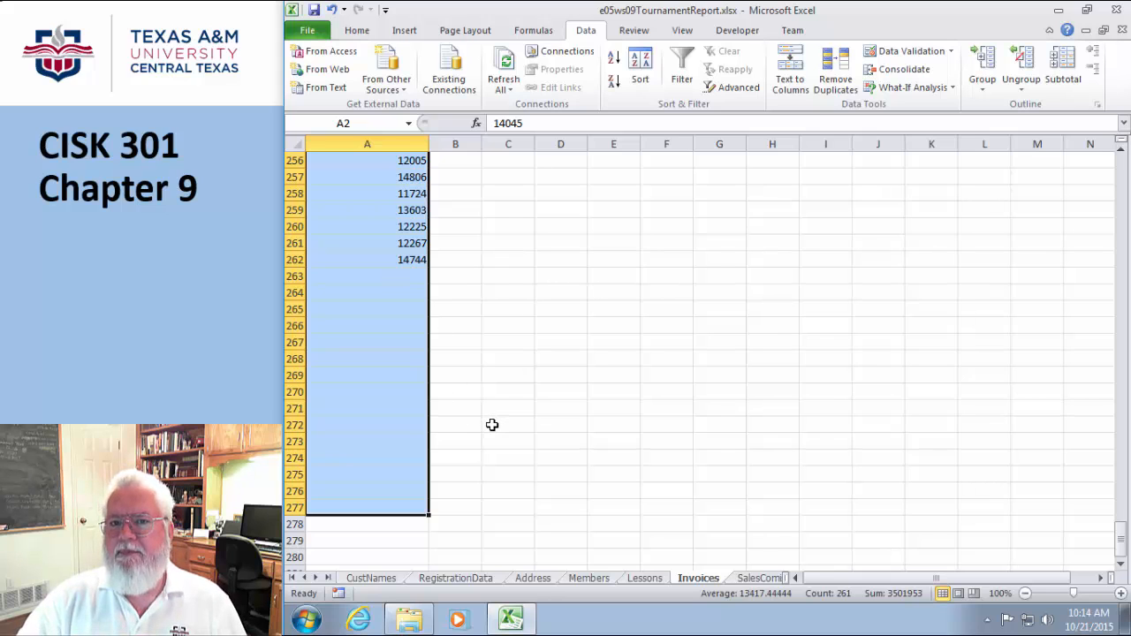
Step: Undo the duplicate removal on the invoice numbers and deselect the list
{"action": "scroll", "coordinate": [492, 425], "scroll_direction": "up", "scroll_amount": 20}
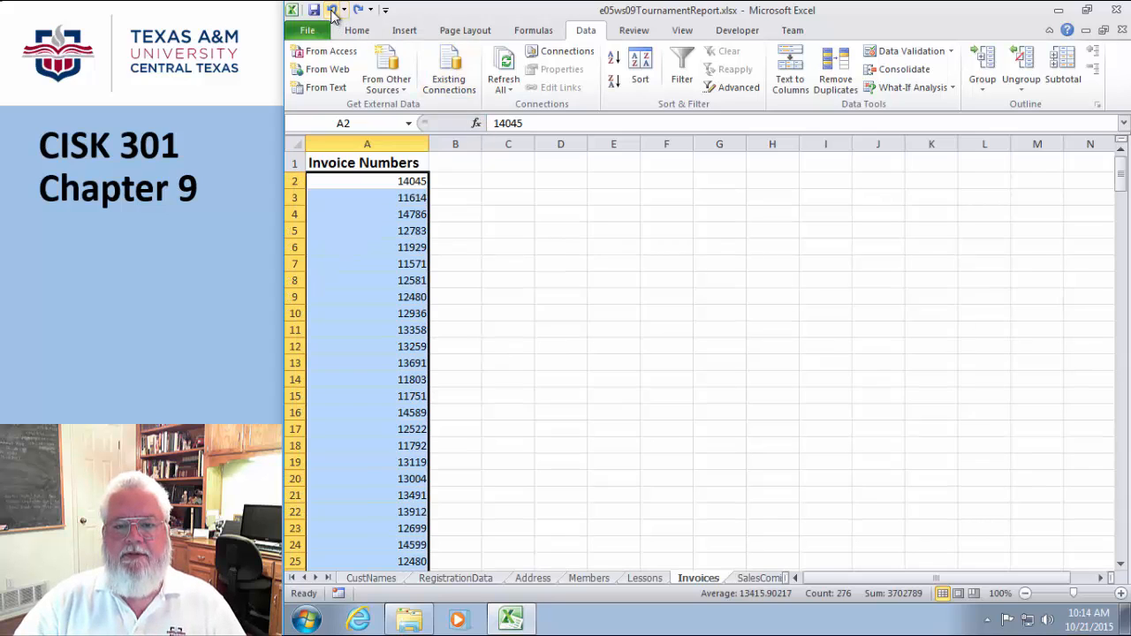
{"action": "left_click", "coordinate": [332, 9]}
{"action": "left_click", "coordinate": [543, 214]}
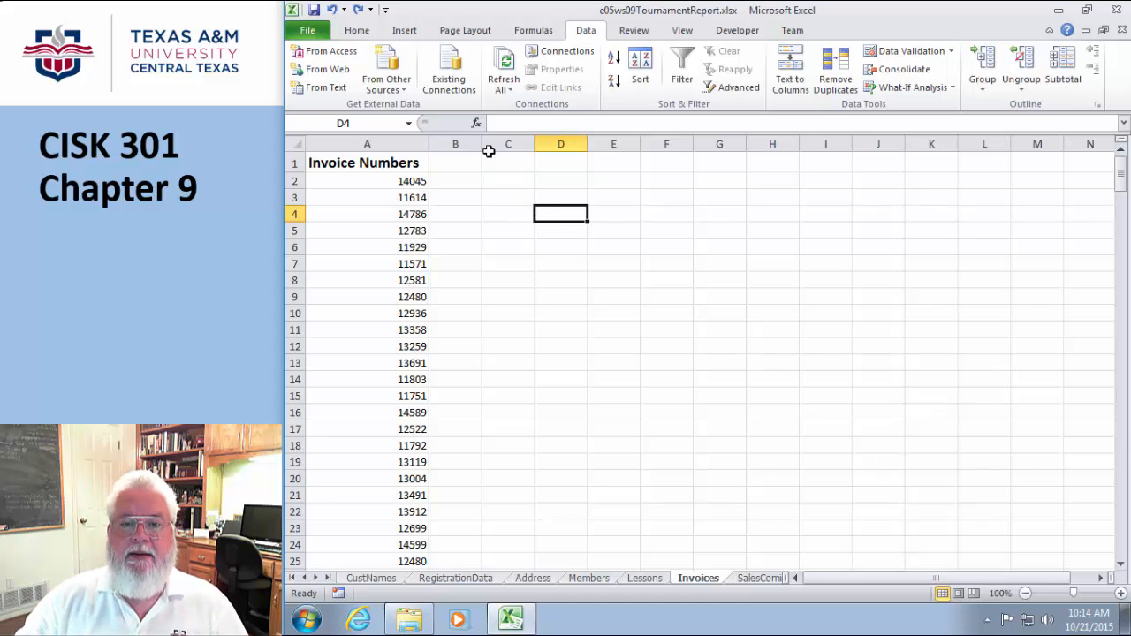
Step: Highlight duplicate invoice numbers in A2:A277 with a Duplicate Values conditional format using the default light red fill, and review the highlighted cells
{"action": "left_click", "coordinate": [358, 34]}
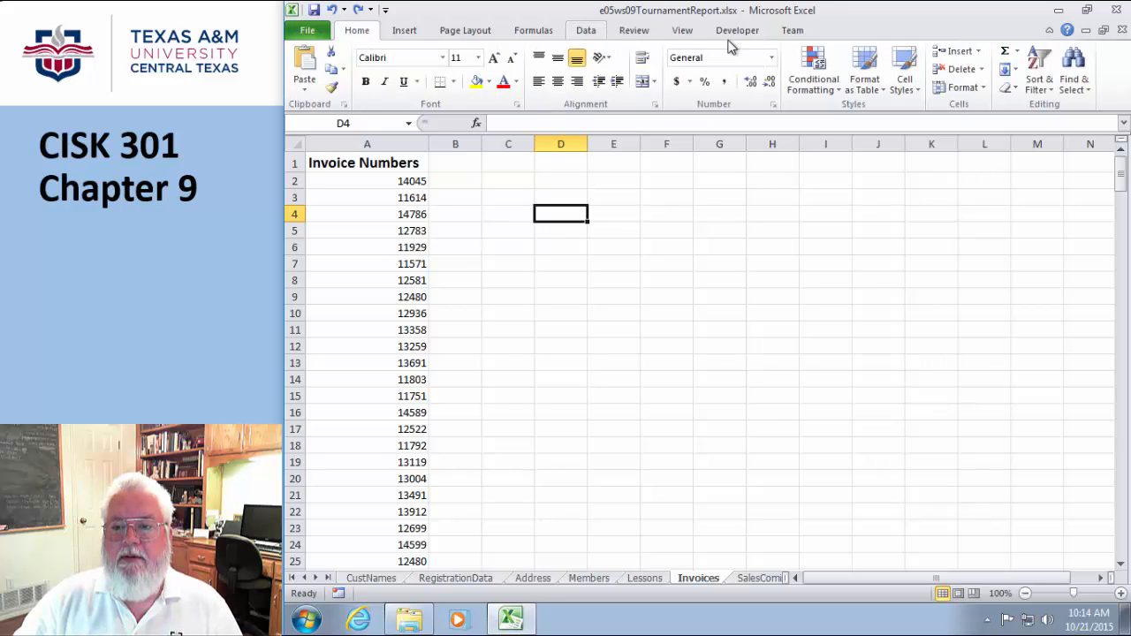
{"action": "left_click", "coordinate": [393, 180]}
{"action": "left_click_drag", "start_coordinate": [393, 181], "coordinate": [395, 522]}
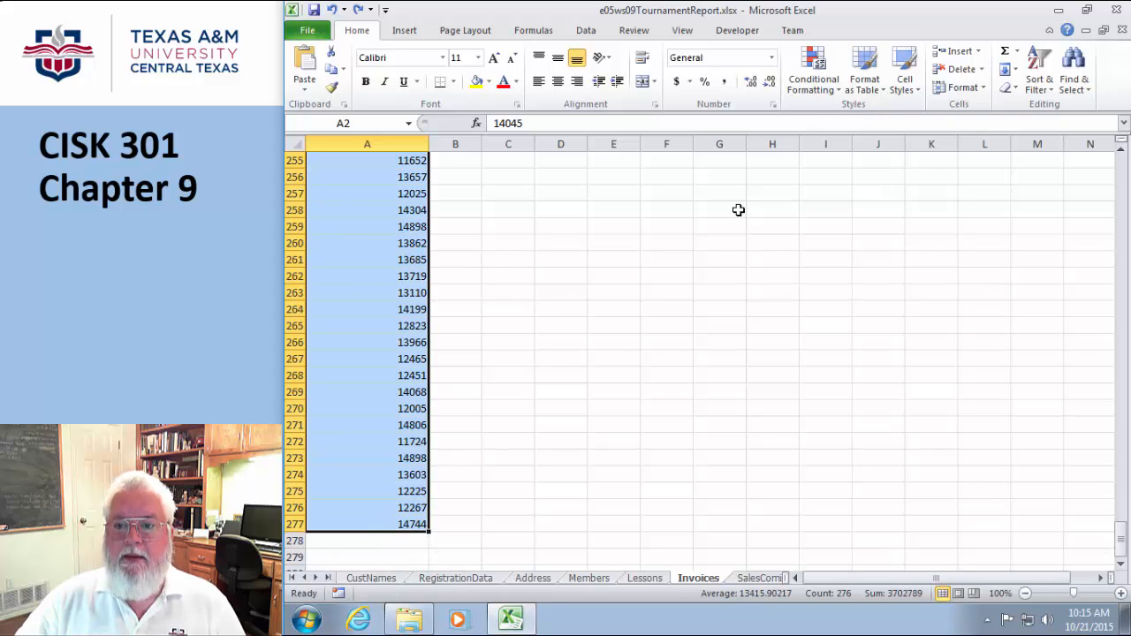
{"action": "left_click", "coordinate": [814, 85]}
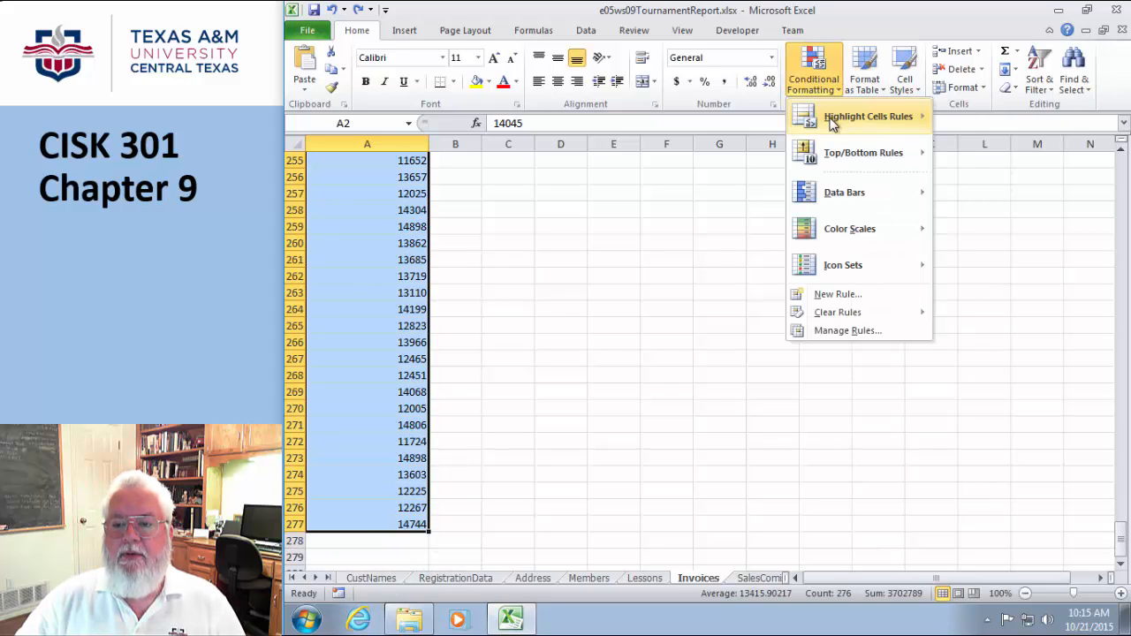
{"action": "mouse_move", "coordinate": [831, 124]}
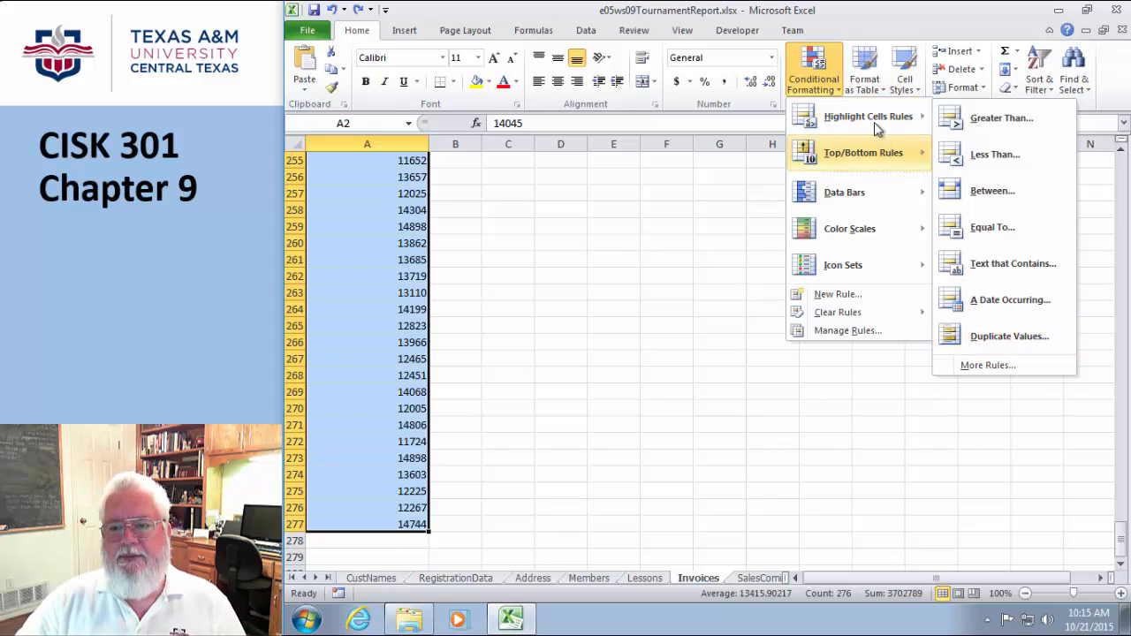
{"action": "left_click", "coordinate": [980, 336]}
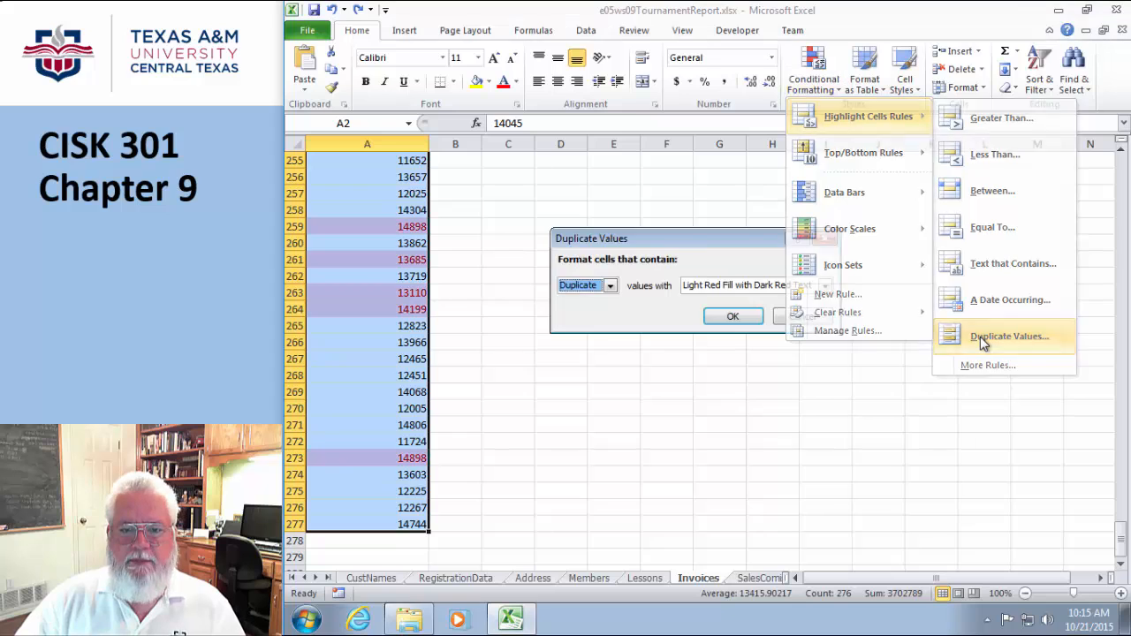
{"action": "left_click", "coordinate": [732, 319]}
{"action": "left_click", "coordinate": [527, 323]}
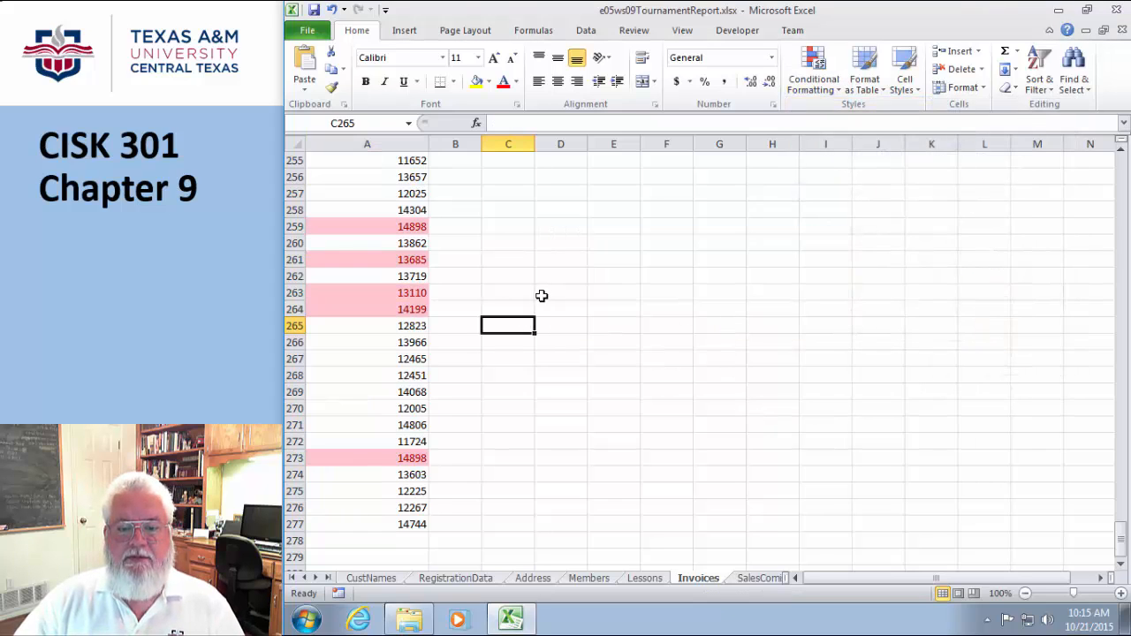
{"action": "scroll", "coordinate": [540, 289], "scroll_direction": "up", "scroll_amount": 20}
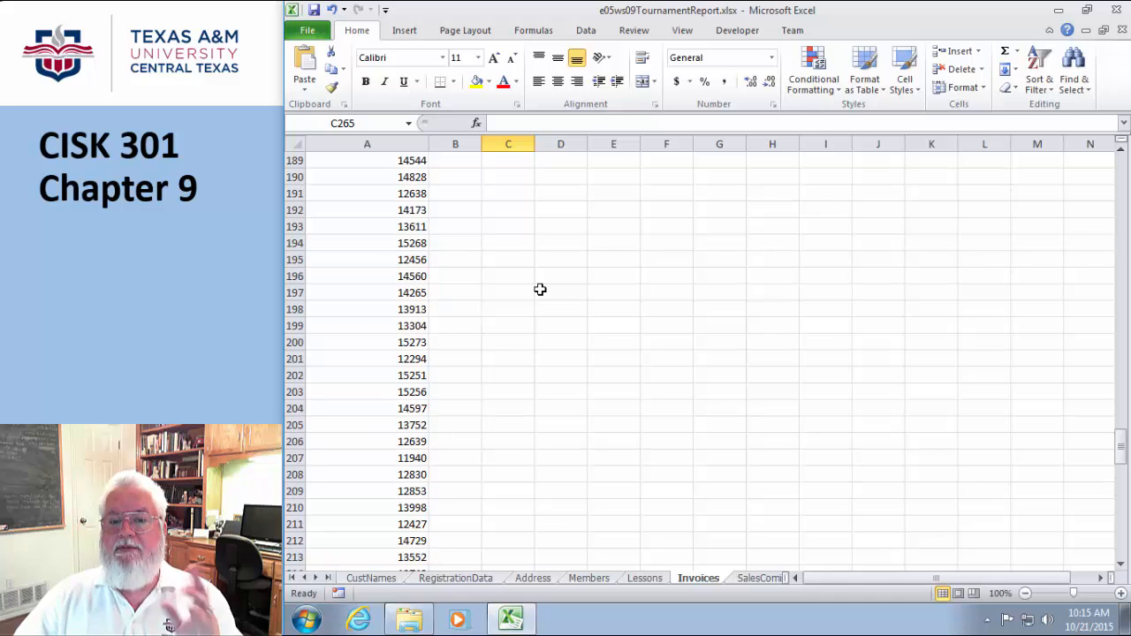
{"action": "scroll", "coordinate": [540, 289], "scroll_direction": "up", "scroll_amount": 20}
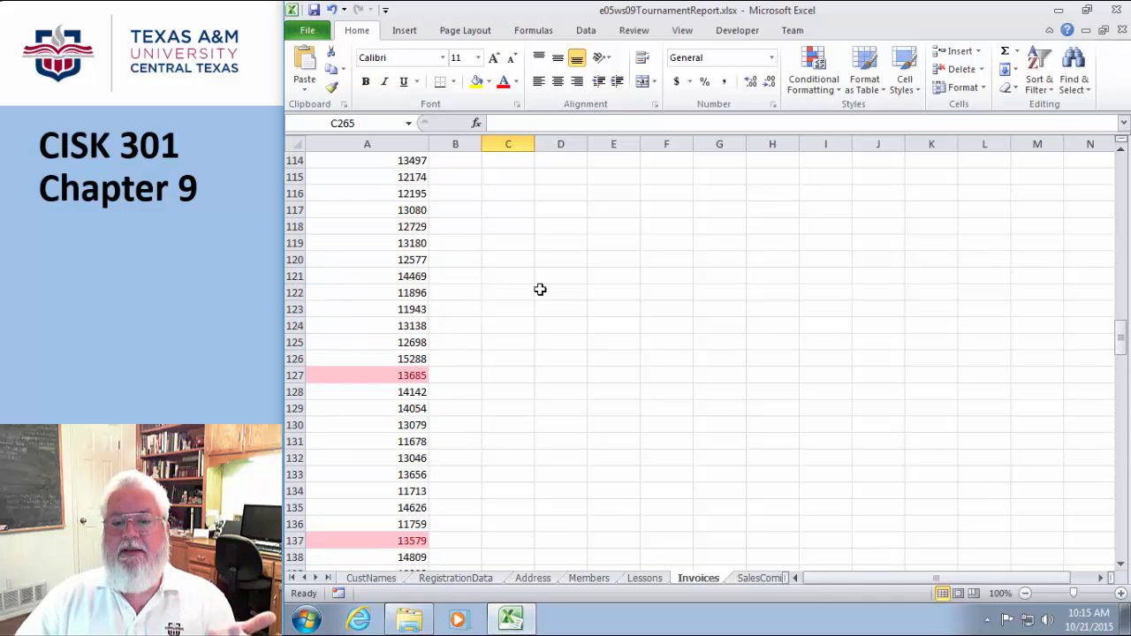
{"action": "scroll", "coordinate": [540, 289], "scroll_direction": "up", "scroll_amount": 20}
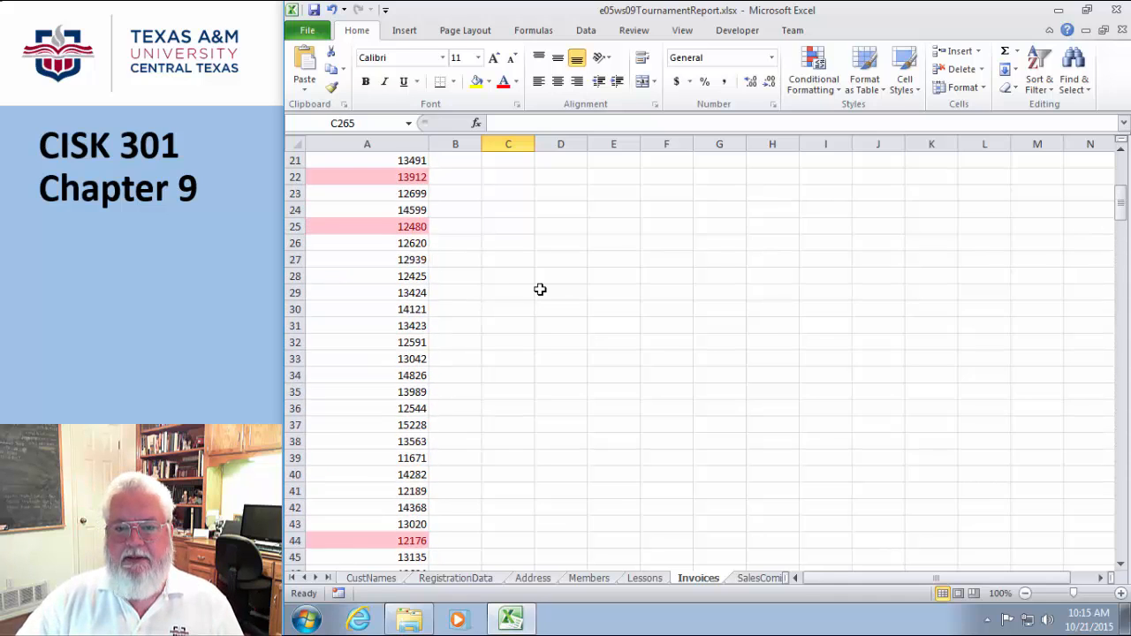
{"action": "scroll", "coordinate": [540, 289], "scroll_direction": "up", "scroll_amount": 1}
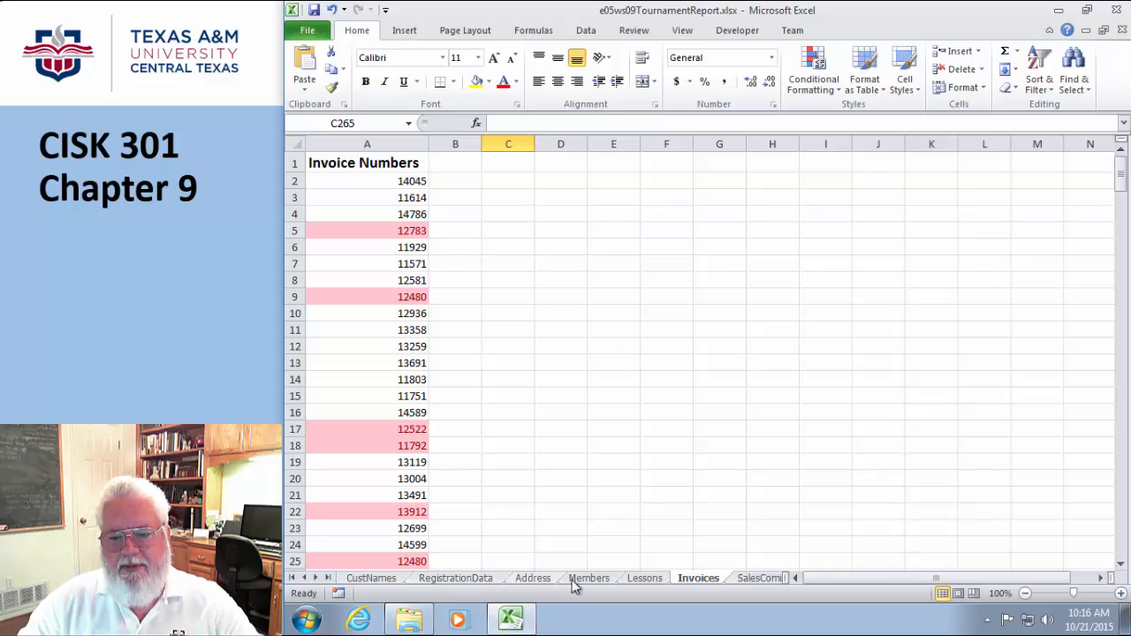
Step: Look briefly at the Lessons, Members and Address worksheets, and switch to the SalesComission worksheet
{"action": "left_click", "coordinate": [632, 581]}
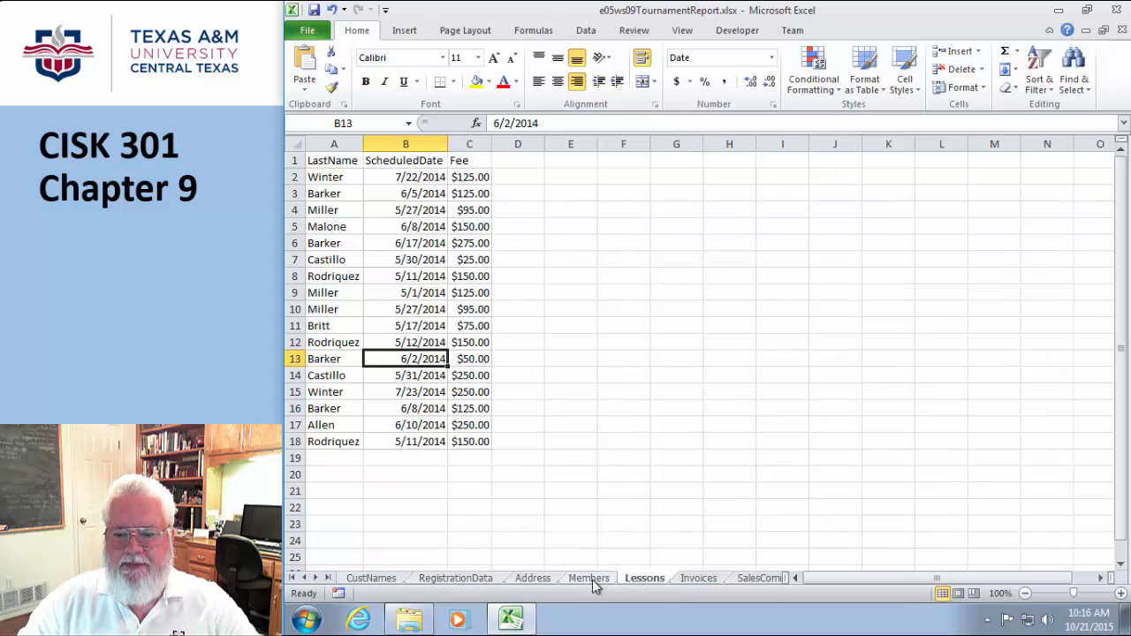
{"action": "left_click", "coordinate": [694, 582]}
{"action": "left_click", "coordinate": [643, 582]}
{"action": "left_click", "coordinate": [601, 581]}
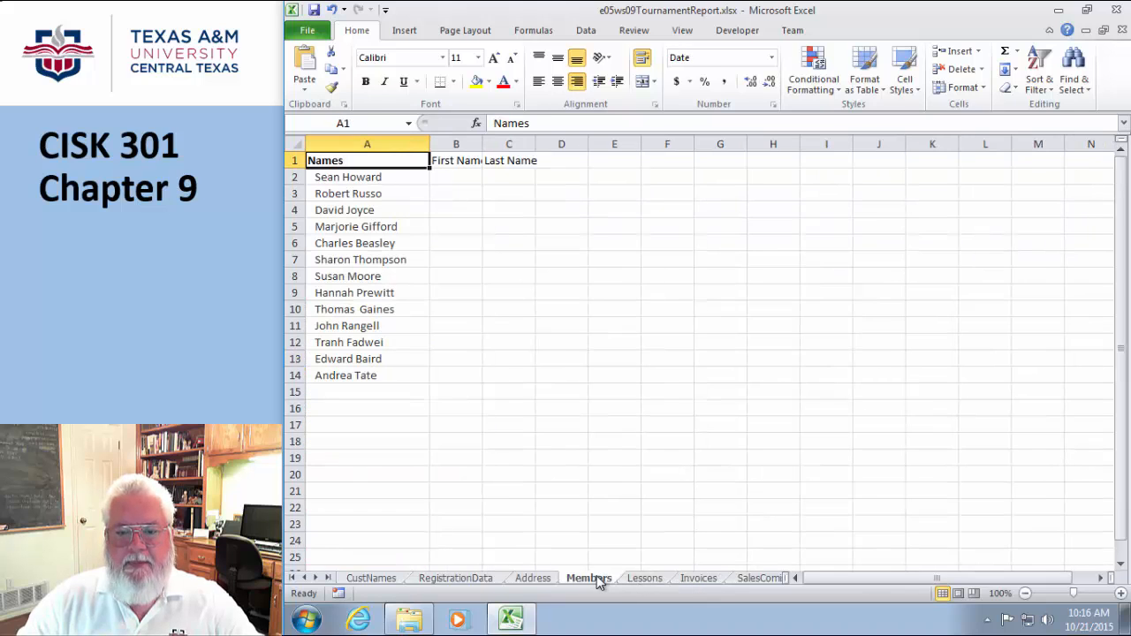
{"action": "left_click", "coordinate": [541, 581]}
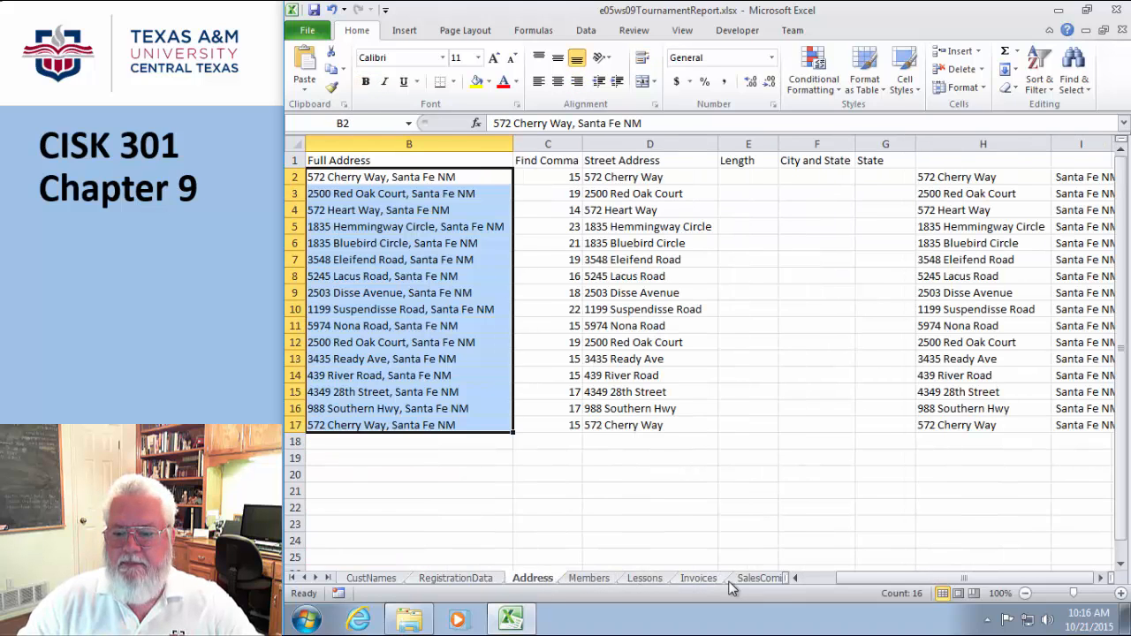
{"action": "left_click", "coordinate": [753, 581]}
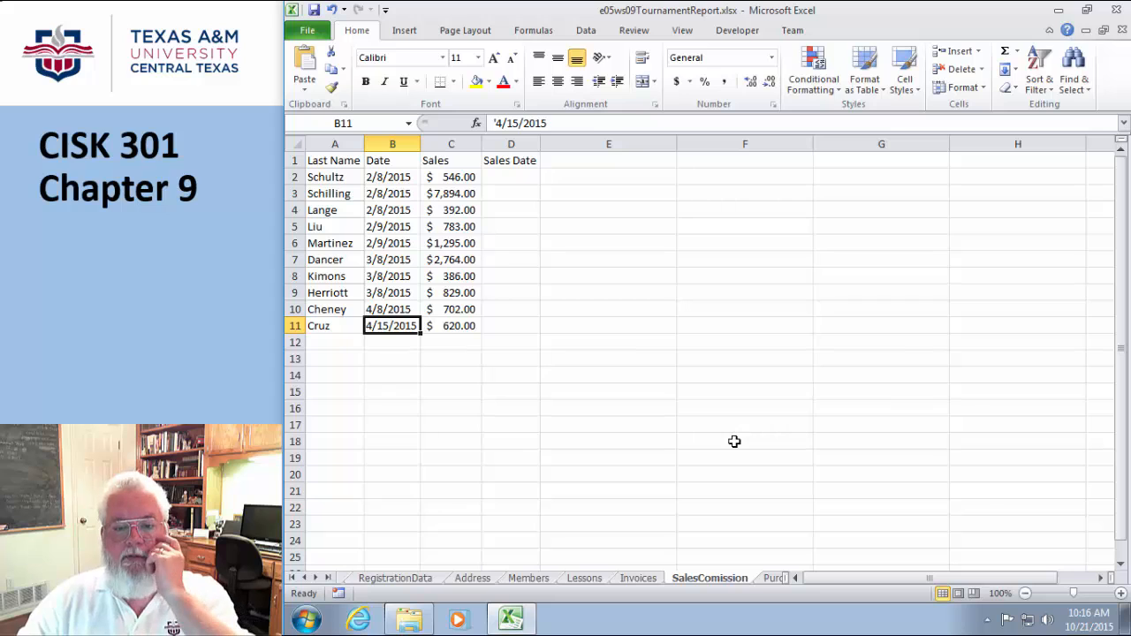
{"action": "left_click", "coordinate": [625, 401]}
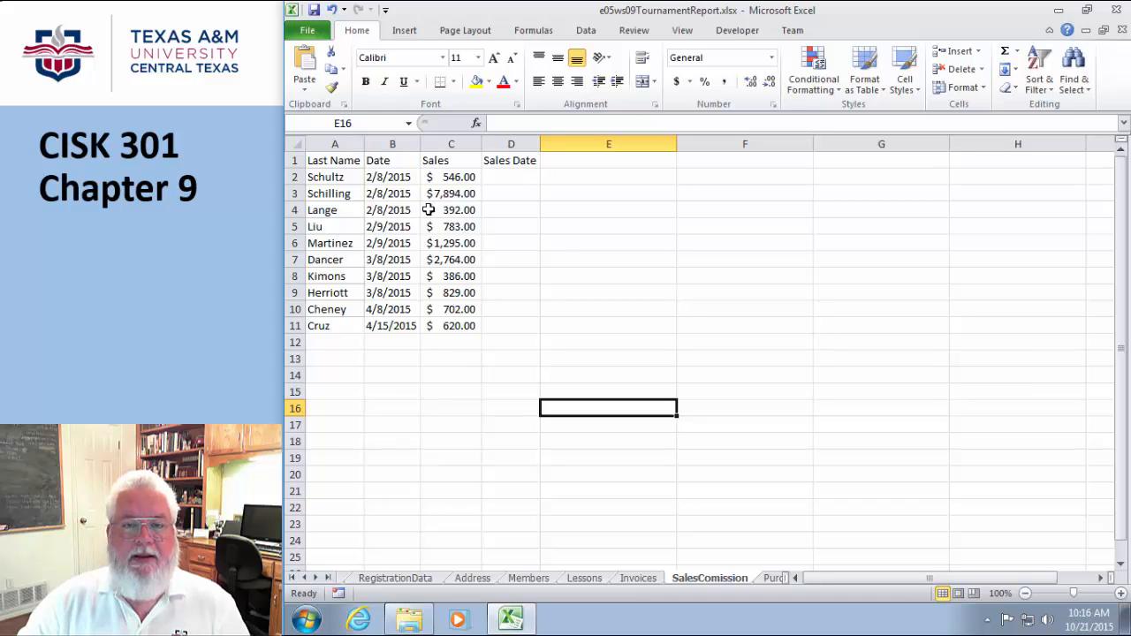
Step: Enter the formula =B2+7 in E2 to test date arithmetic on the first sales date
{"action": "left_click", "coordinate": [586, 178]}
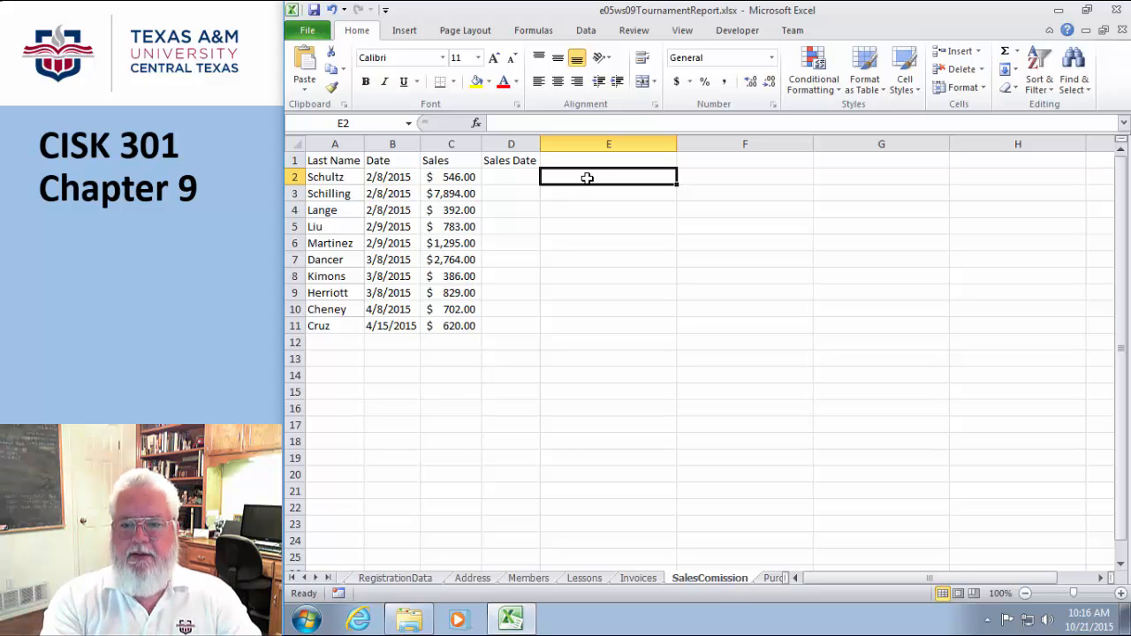
{"action": "type", "text": "="}
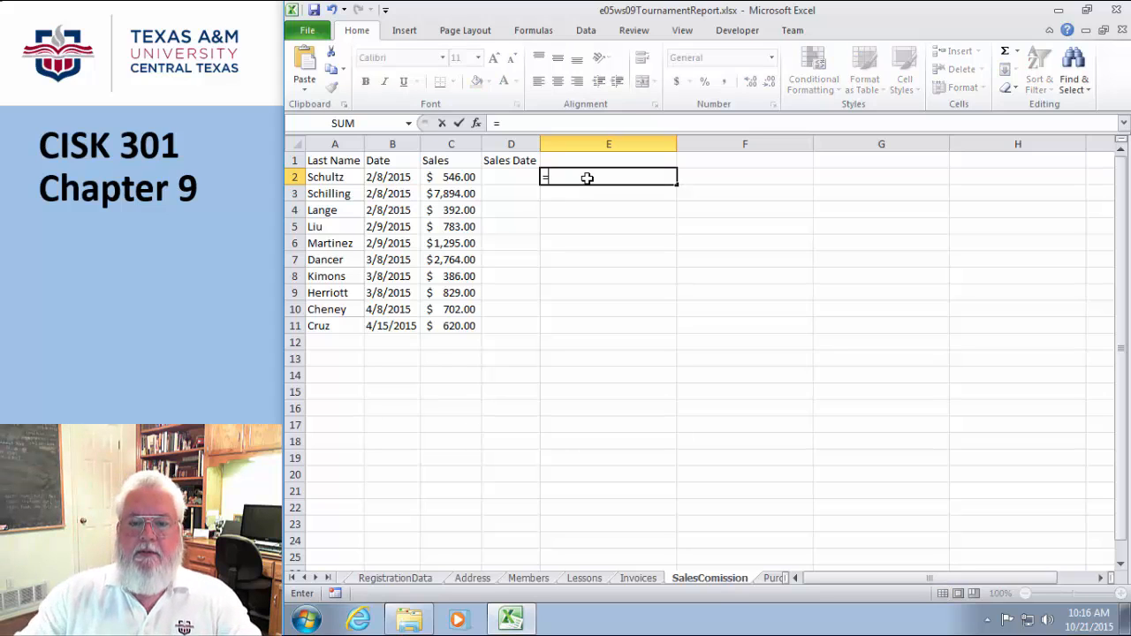
{"action": "left_click", "coordinate": [371, 177]}
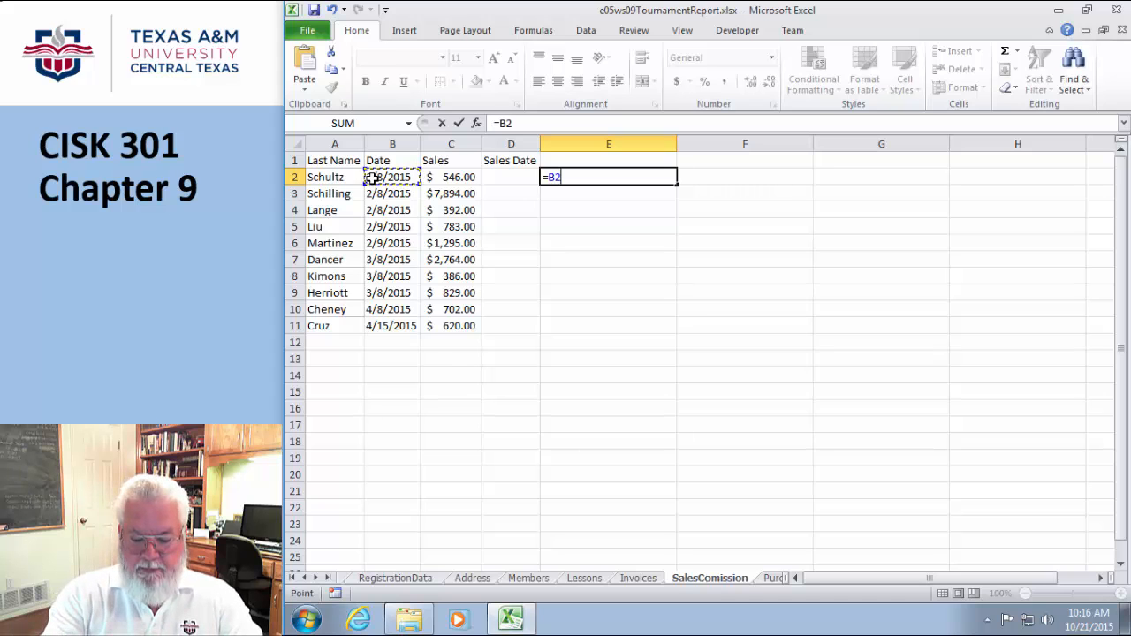
{"action": "type", "text": "+7"}
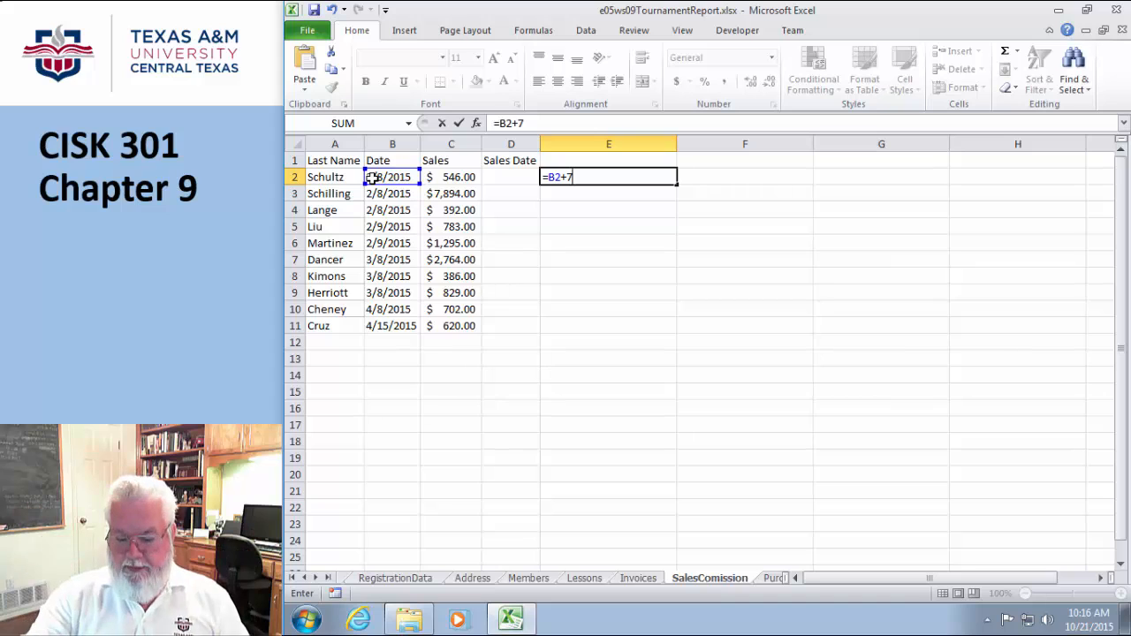
{"action": "key", "text": "Return"}
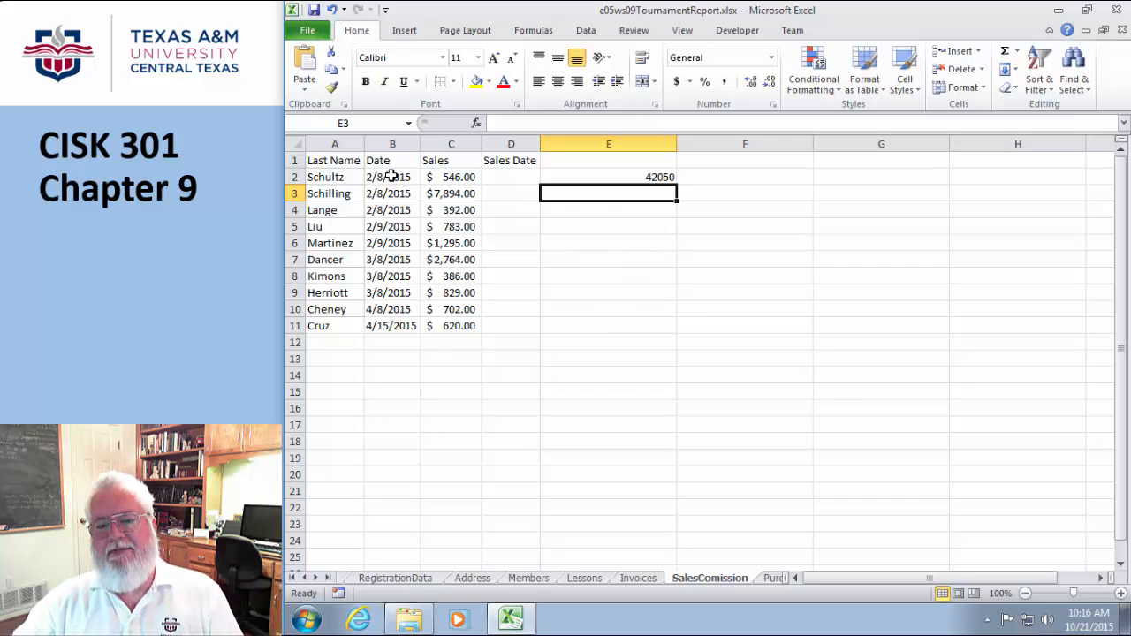
Step: Replace the test formula in E2 with =DATEVALUE(B2) to convert the first text date
{"action": "left_click", "coordinate": [647, 177]}
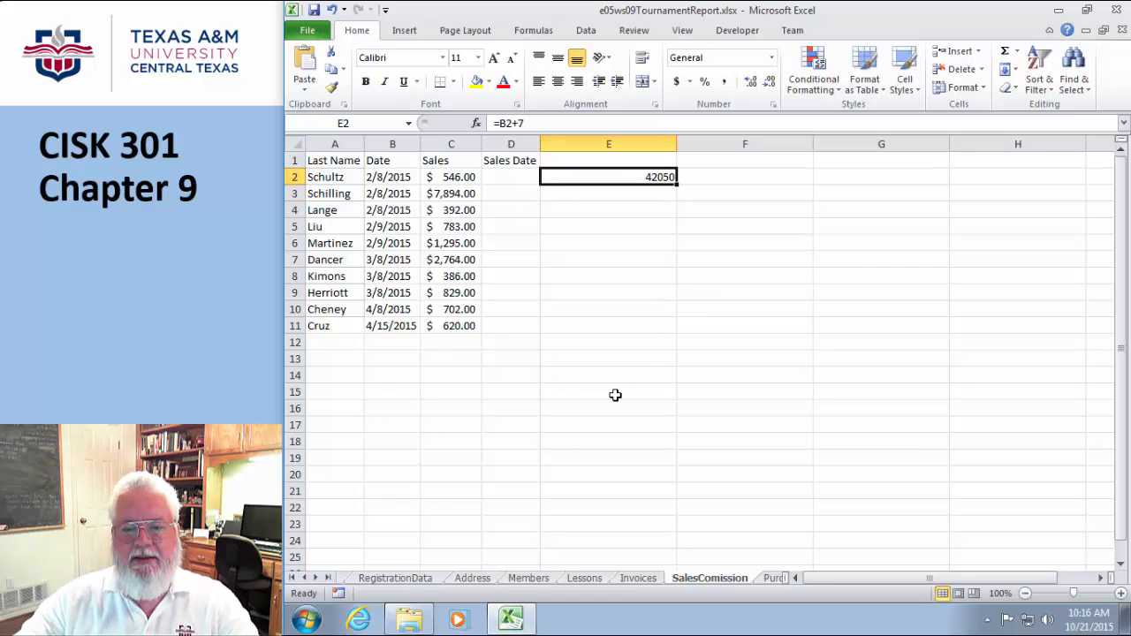
{"action": "type", "text": "=DAT"}
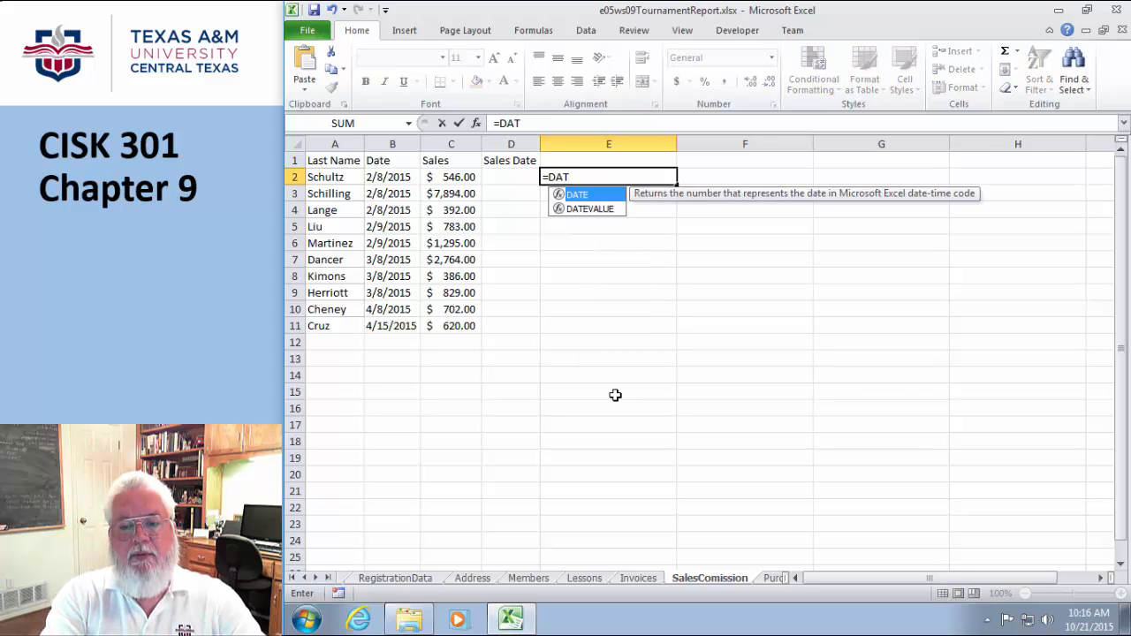
{"action": "type", "text": "EVALUE("}
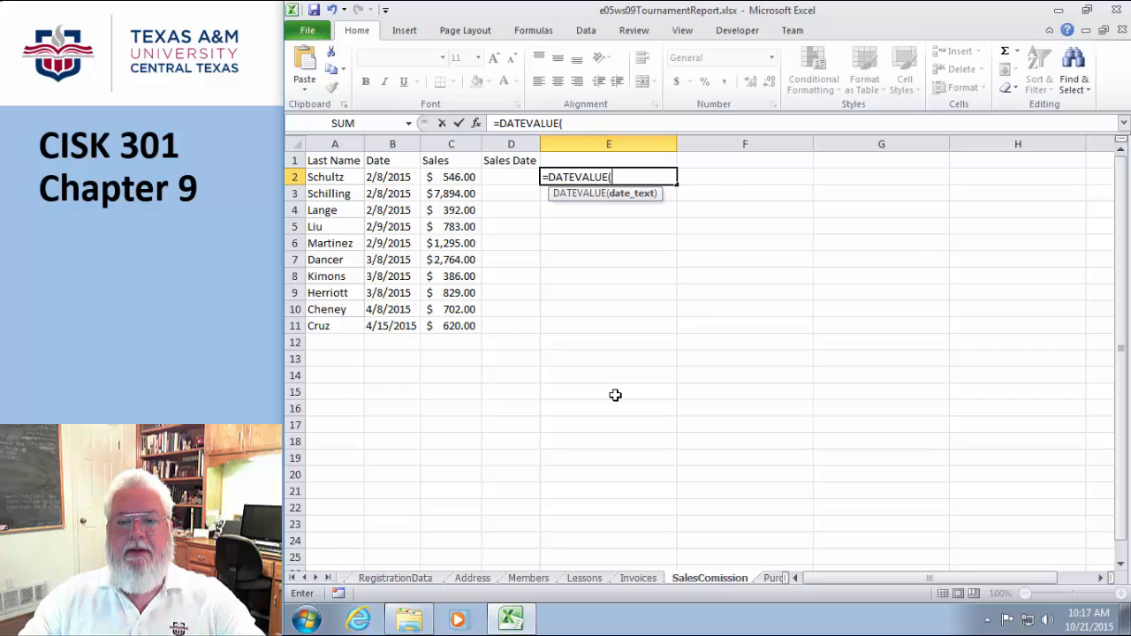
{"action": "left_click", "coordinate": [382, 178]}
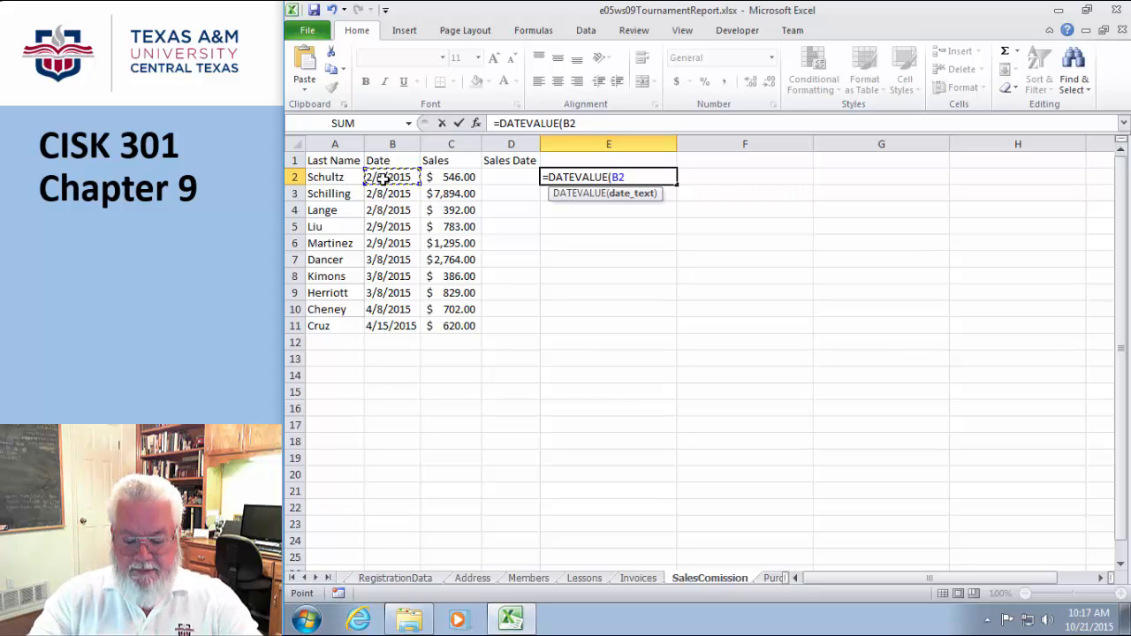
{"action": "type", "text": ")"}
{"action": "key", "text": "Return"}
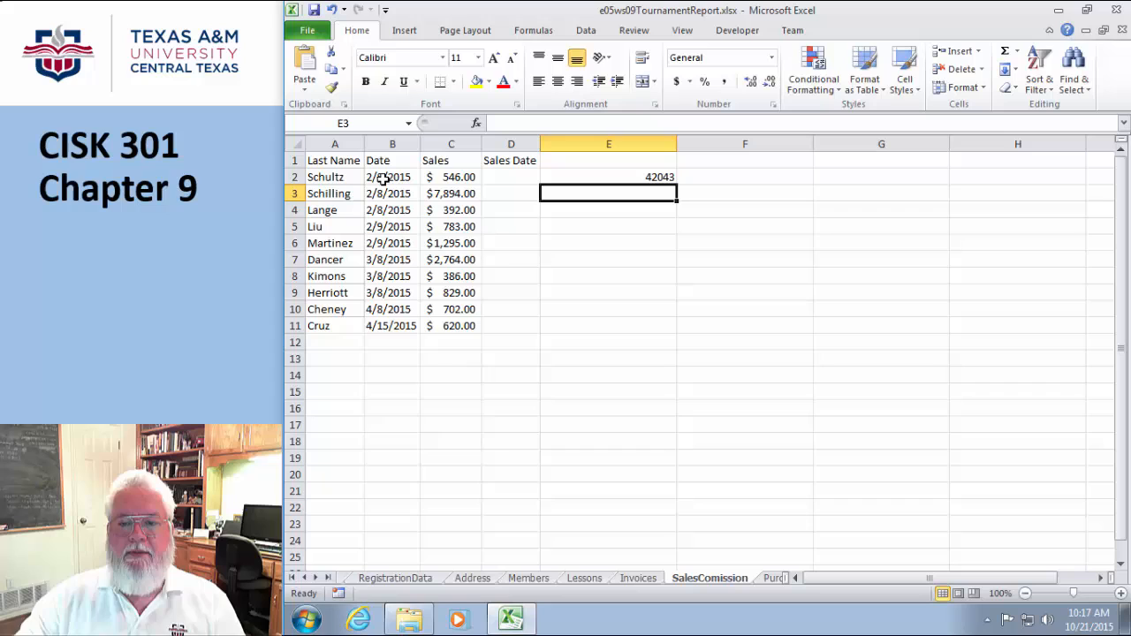
Step: Fill the DATEVALUE formula down through E11 and format E2:E11 as Short Date
{"action": "left_click", "coordinate": [667, 177]}
{"action": "left_click_drag", "start_coordinate": [676, 182], "coordinate": [678, 339]}
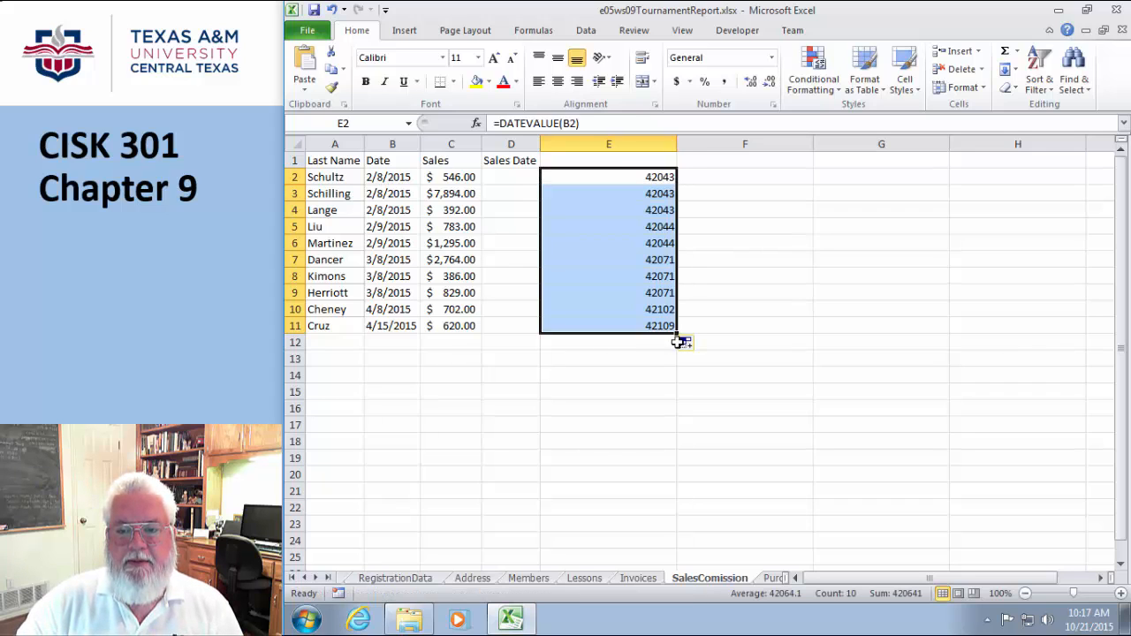
{"action": "left_click", "coordinate": [773, 59]}
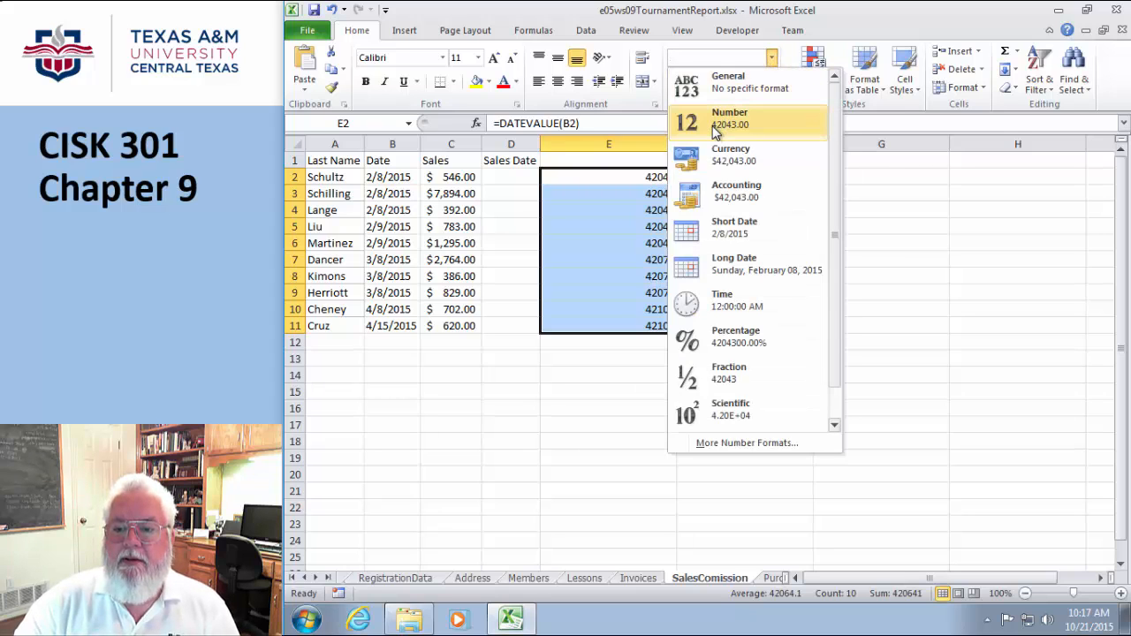
{"action": "left_click", "coordinate": [702, 231]}
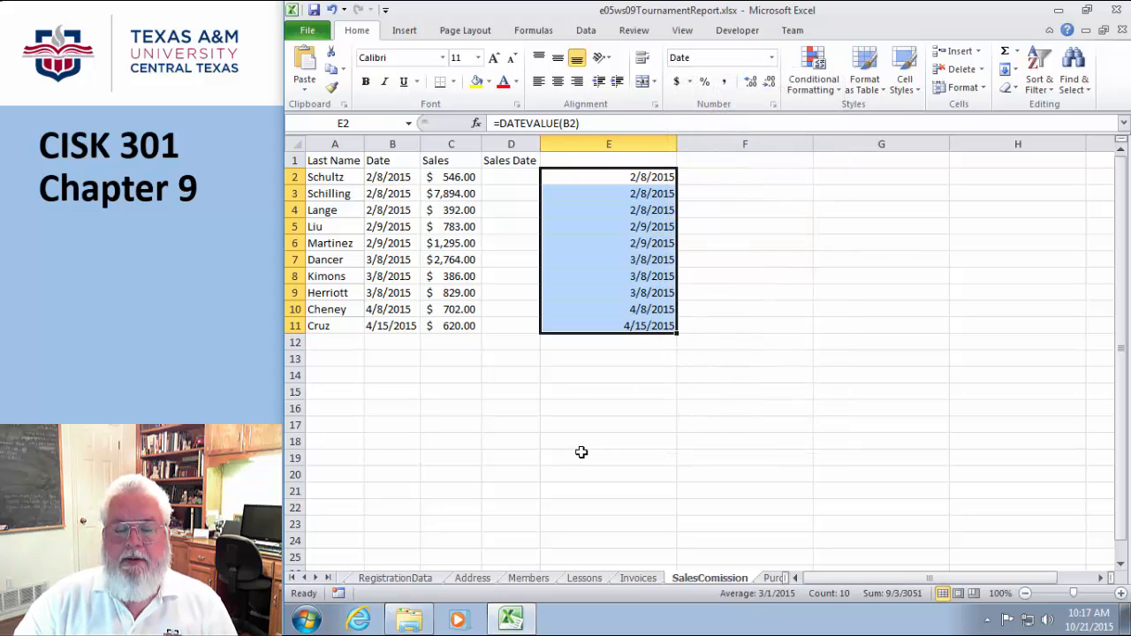
{"action": "left_click", "coordinate": [582, 452]}
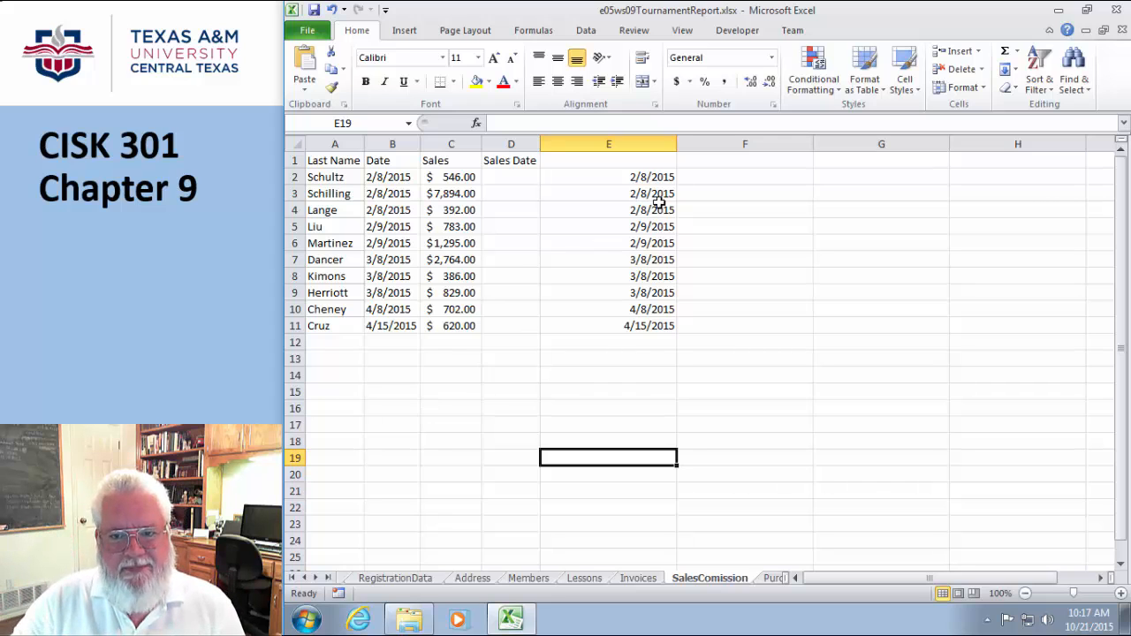
Step: Compare the contents and alignment of the text dates in column B with the converted dates in column E
{"action": "left_click_drag", "start_coordinate": [645, 179], "coordinate": [644, 325]}
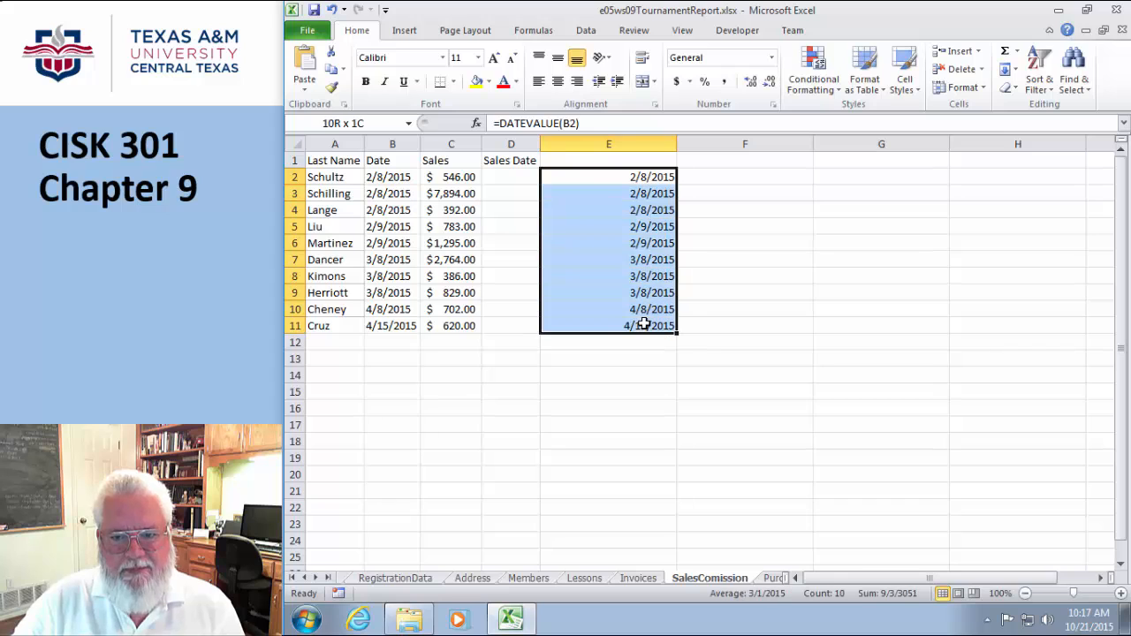
{"action": "left_click", "coordinate": [539, 81]}
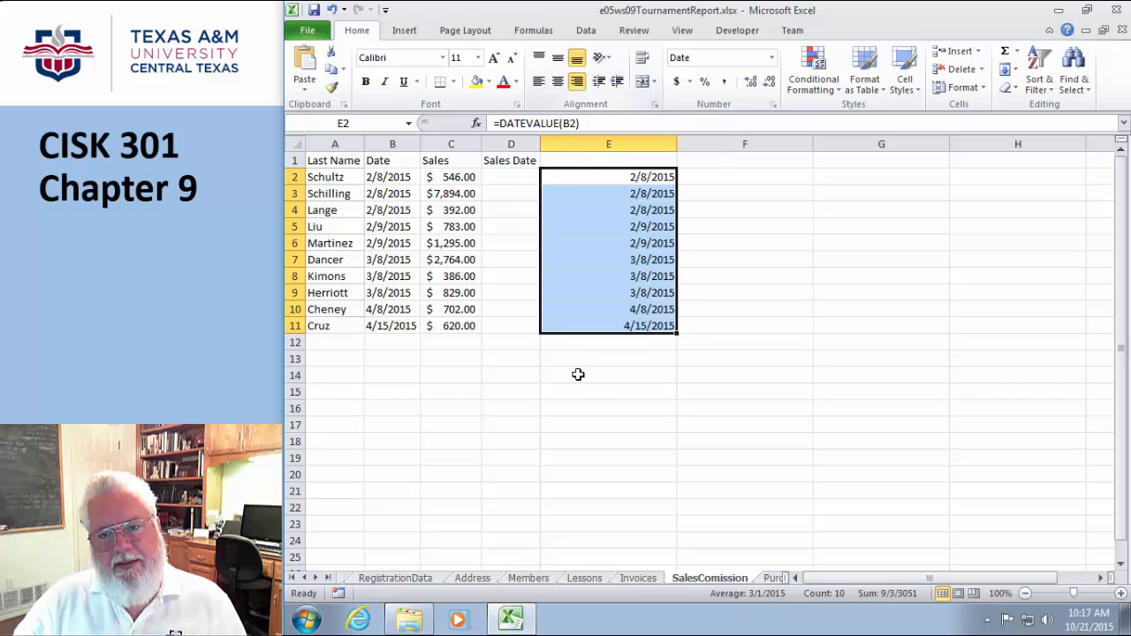
{"action": "left_click", "coordinate": [586, 407]}
{"action": "left_click", "coordinate": [394, 202]}
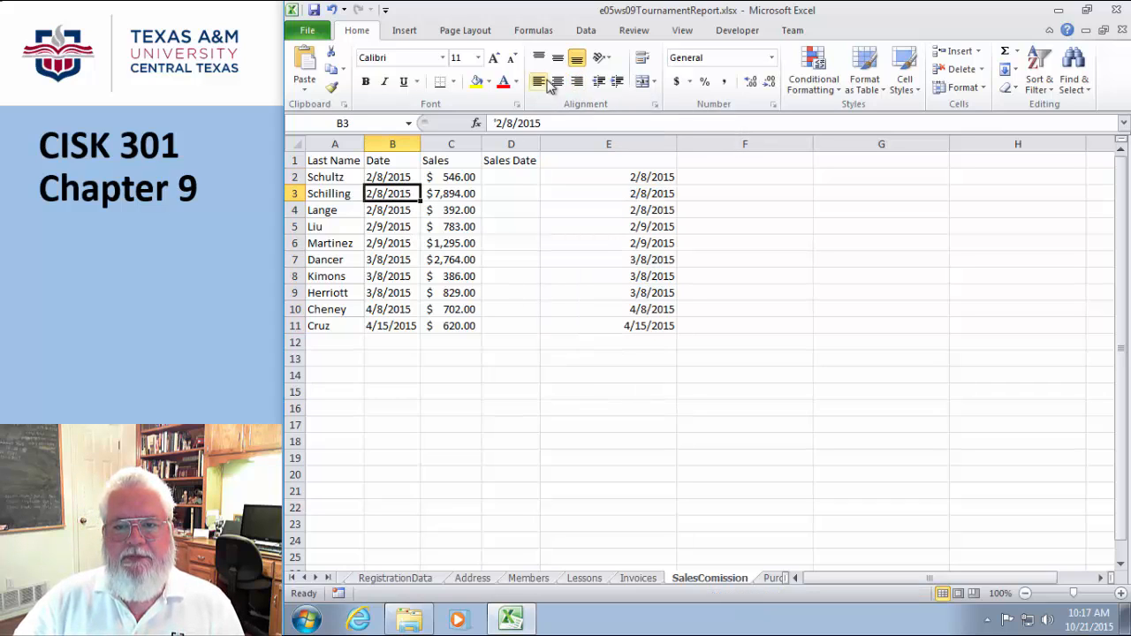
{"action": "left_click", "coordinate": [457, 178]}
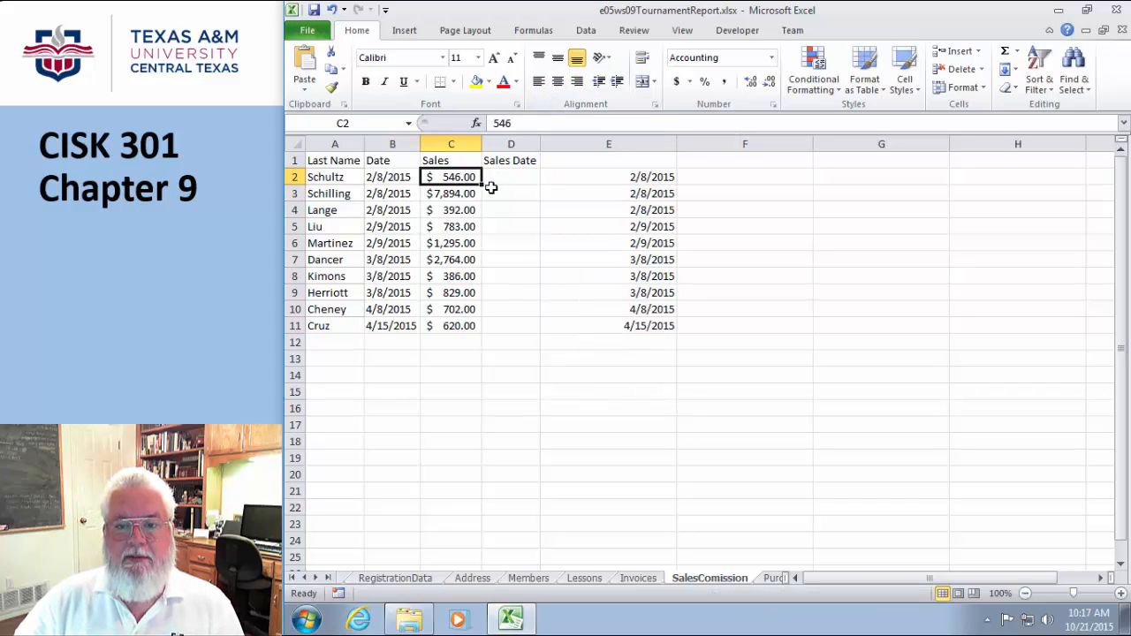
{"action": "left_click", "coordinate": [500, 192]}
{"action": "left_click", "coordinate": [650, 193]}
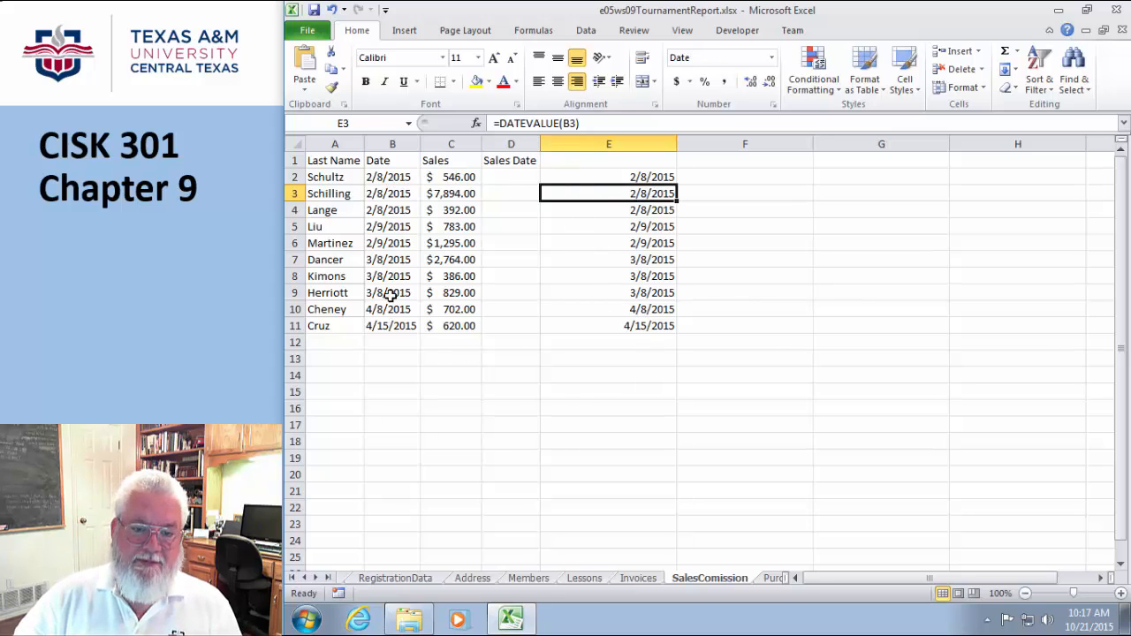
{"action": "left_click", "coordinate": [575, 412]}
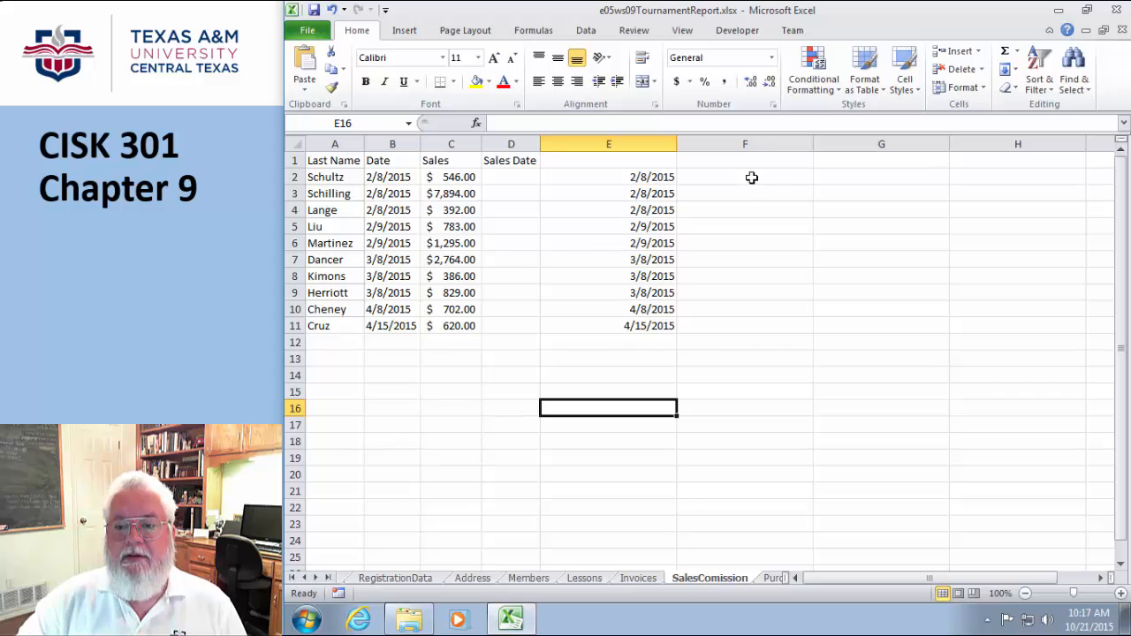
{"action": "left_click", "coordinate": [741, 176]}
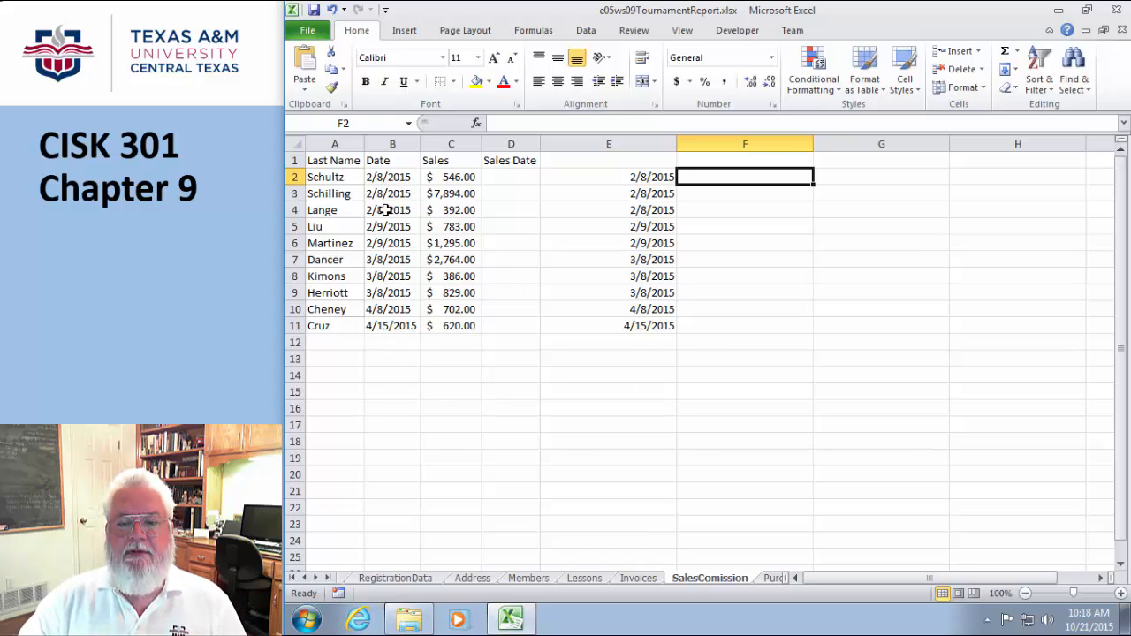
Step: Delete row 11, which holds the 4/15/2015 sale
{"action": "left_click", "coordinate": [294, 326]}
{"action": "right_click", "coordinate": [295, 325]}
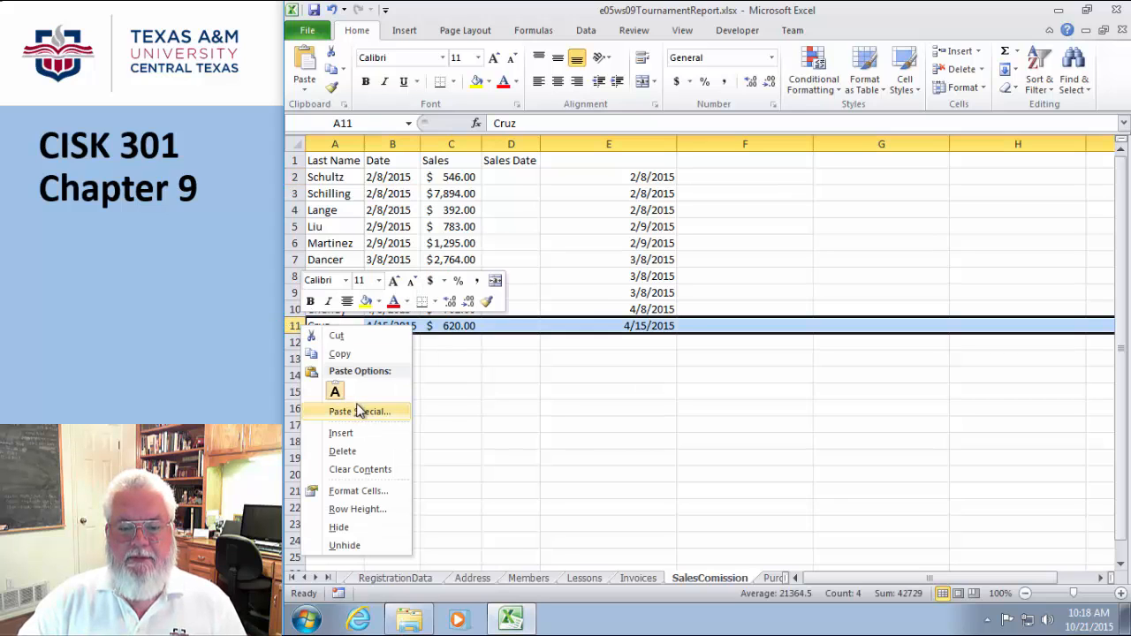
{"action": "left_click", "coordinate": [341, 448]}
{"action": "left_click", "coordinate": [672, 454]}
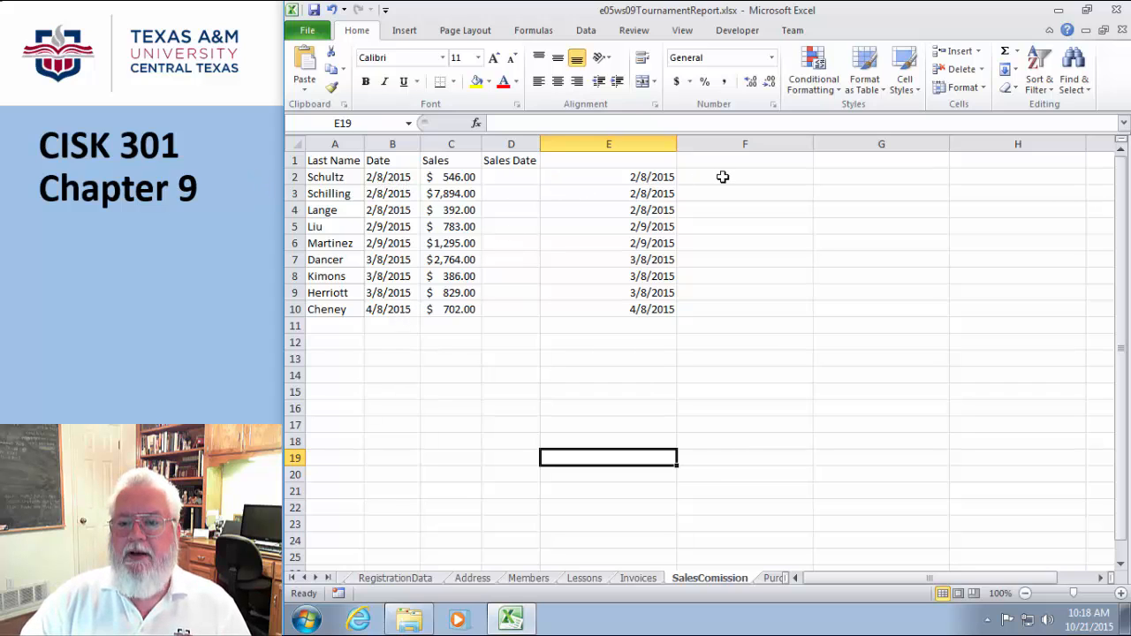
Step: Set up Text to Columns on the dates in B2:B10 as delimited data, with a slash (/) as the only delimiter
{"action": "left_click", "coordinate": [723, 177]}
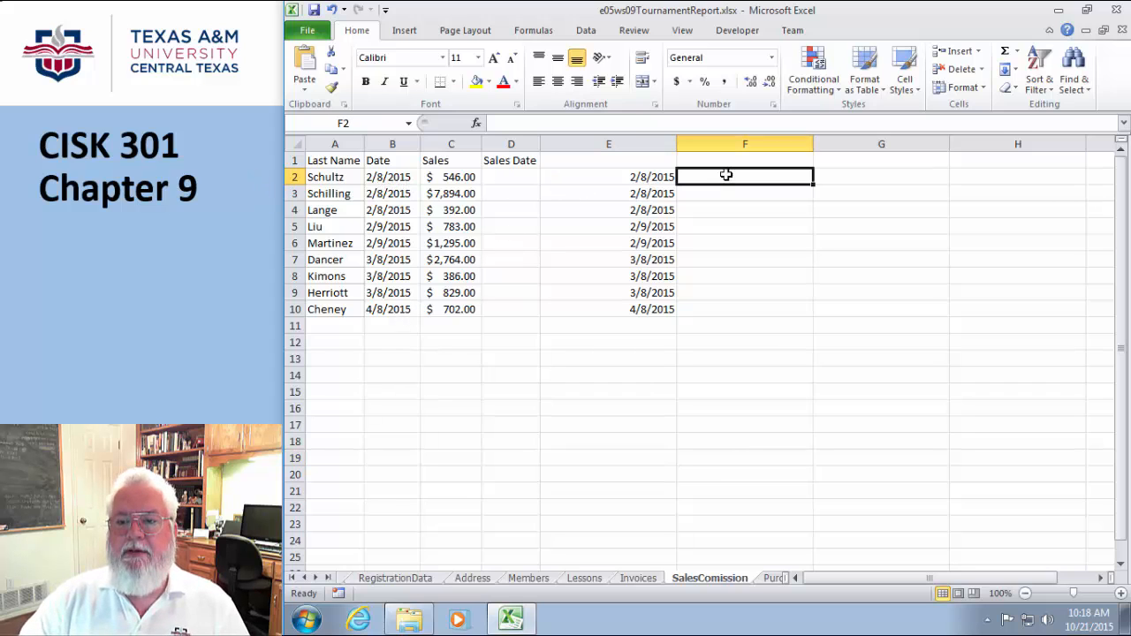
{"action": "left_click", "coordinate": [586, 30]}
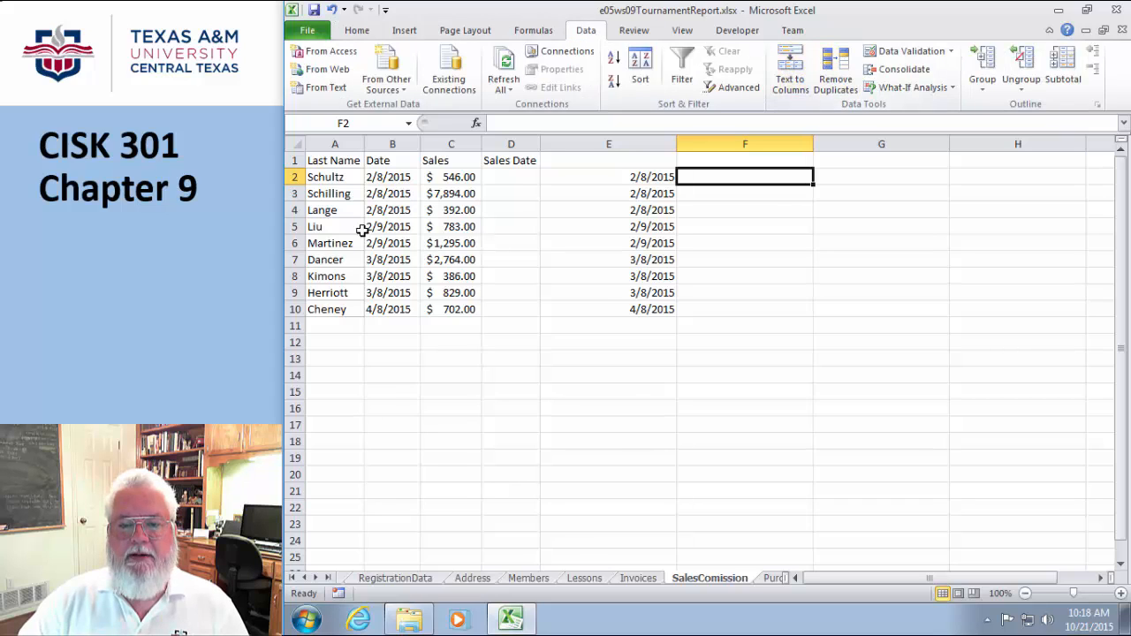
{"action": "left_click_drag", "start_coordinate": [391, 177], "coordinate": [392, 309]}
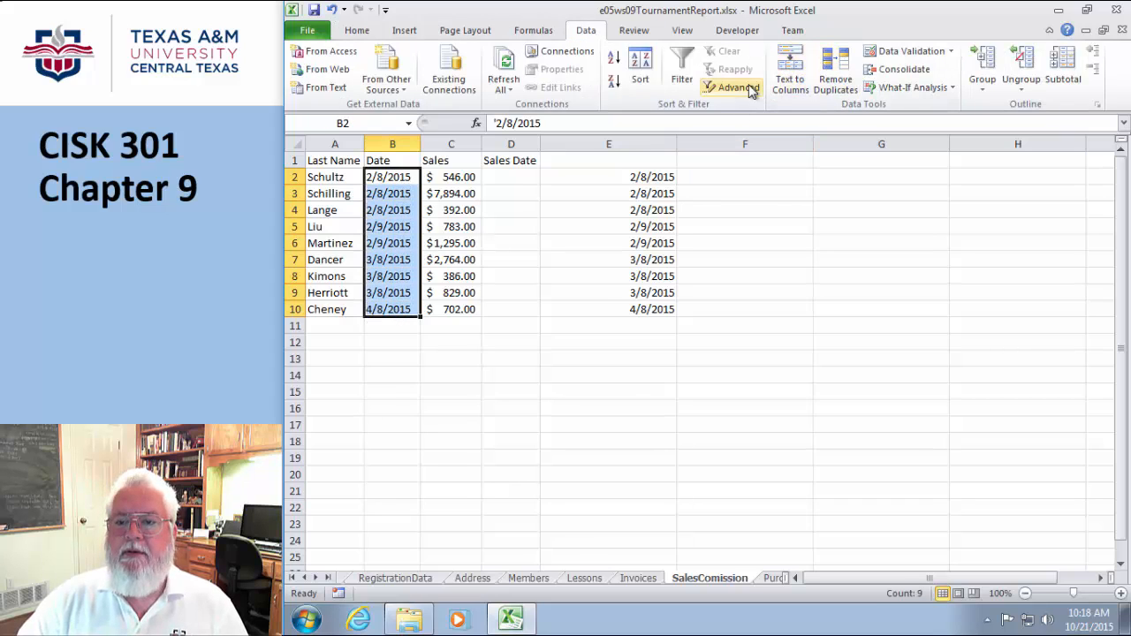
{"action": "left_click", "coordinate": [790, 70]}
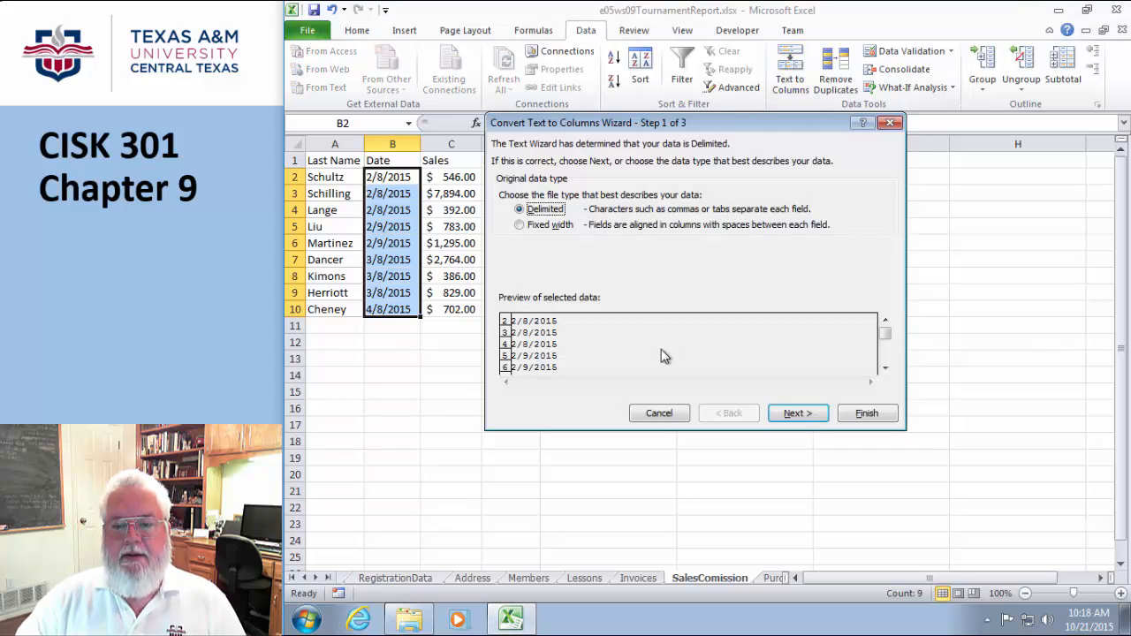
{"action": "left_click", "coordinate": [772, 409]}
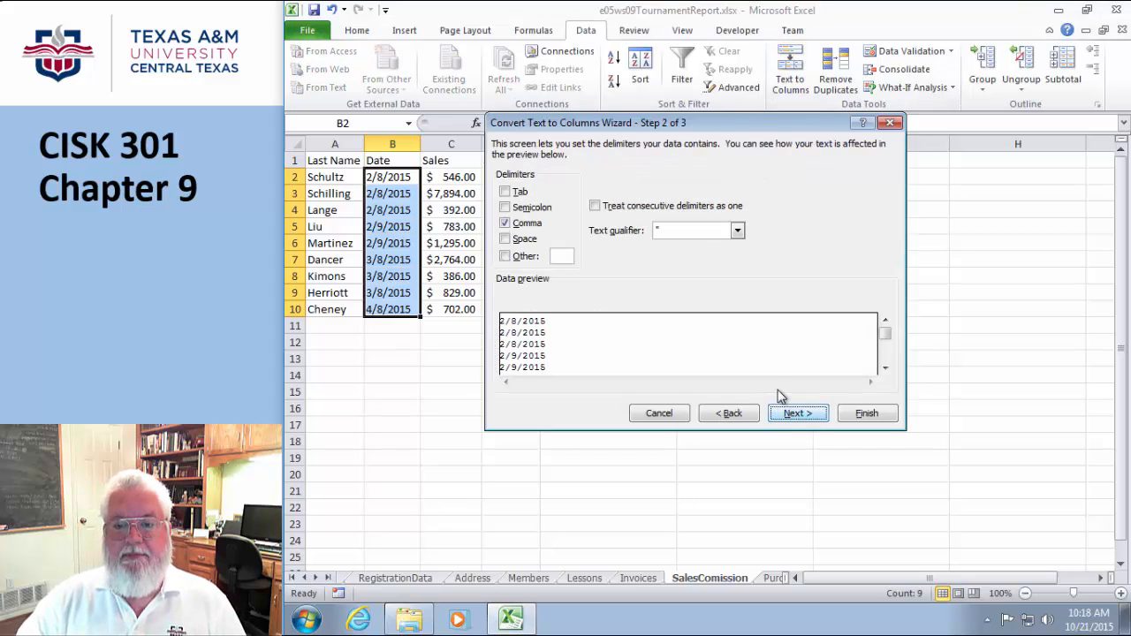
{"action": "left_click", "coordinate": [518, 255]}
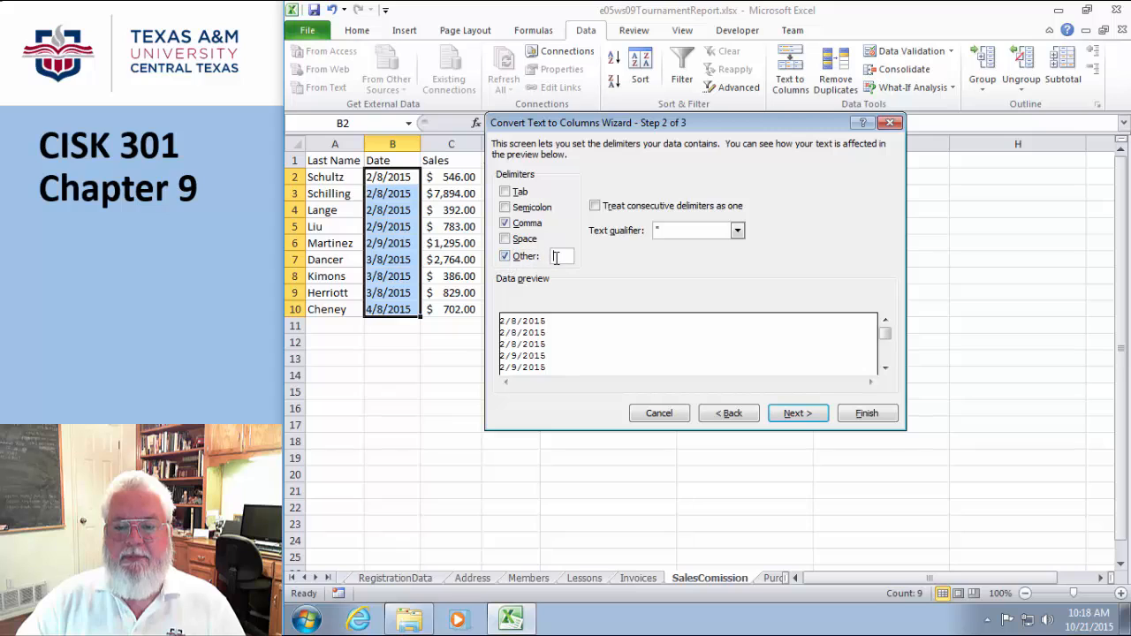
{"action": "left_click", "coordinate": [559, 257]}
{"action": "type", "text": "/"}
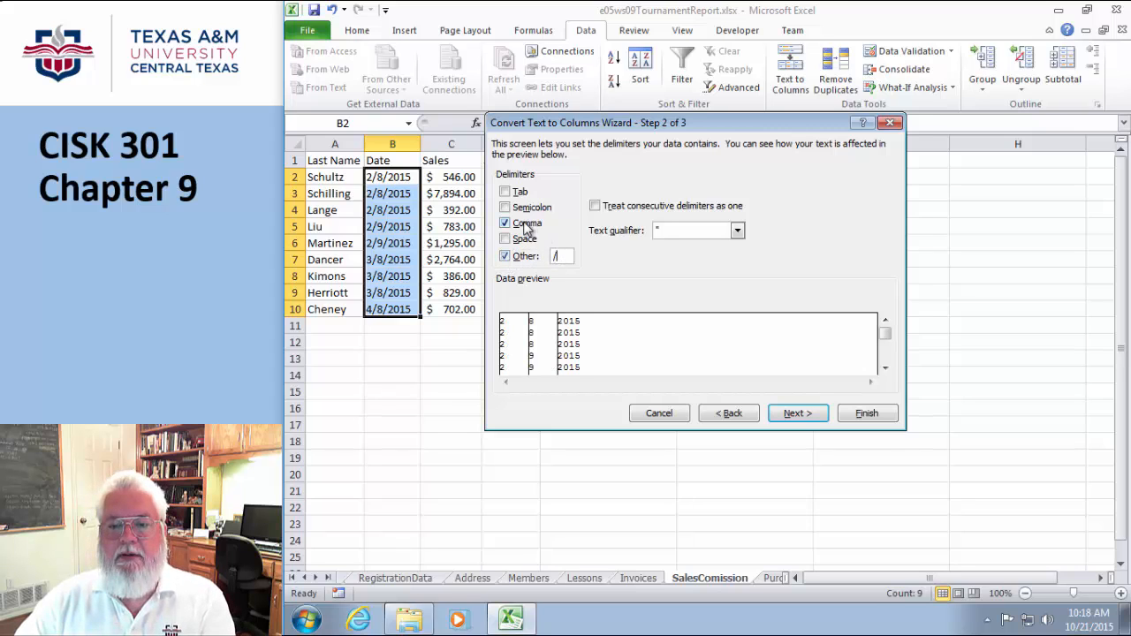
{"action": "left_click", "coordinate": [505, 222]}
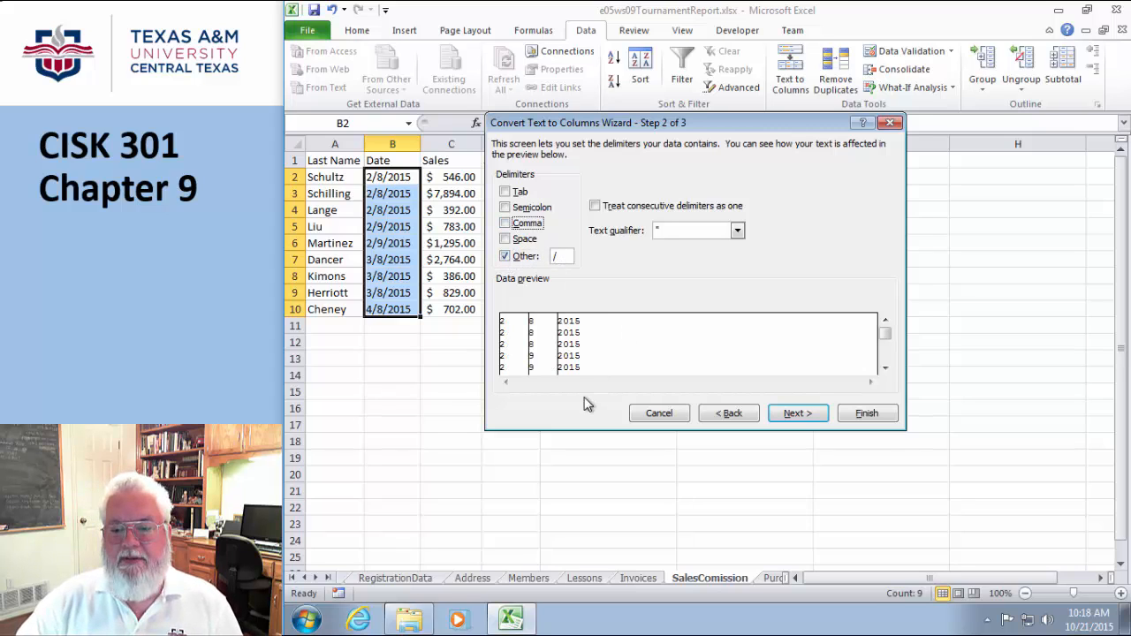
{"action": "left_click", "coordinate": [795, 414]}
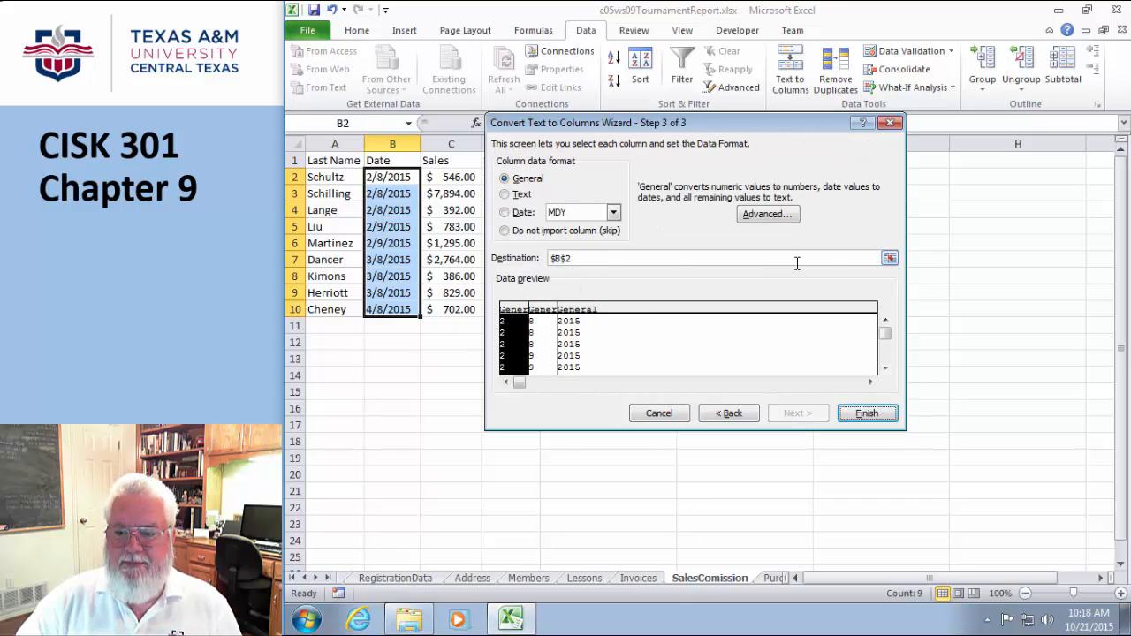
Step: Set the destination of the split date parts to $F$2 and complete the Text to Columns conversion
{"action": "left_click", "coordinate": [889, 258]}
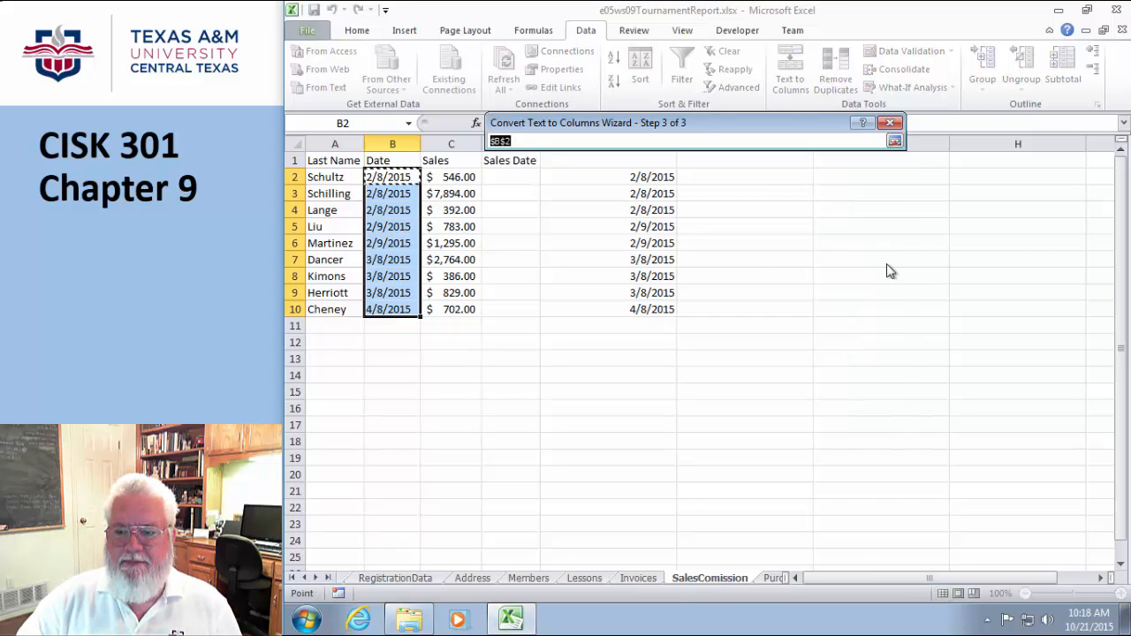
{"action": "left_click", "coordinate": [783, 176]}
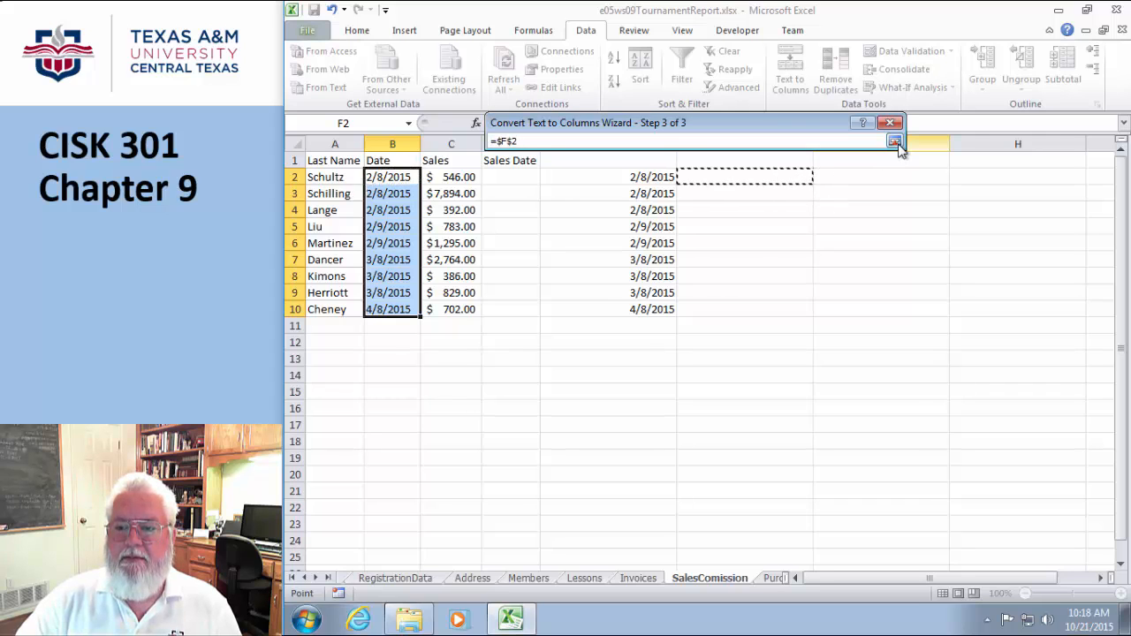
{"action": "left_click", "coordinate": [895, 140]}
{"action": "left_click", "coordinate": [865, 413]}
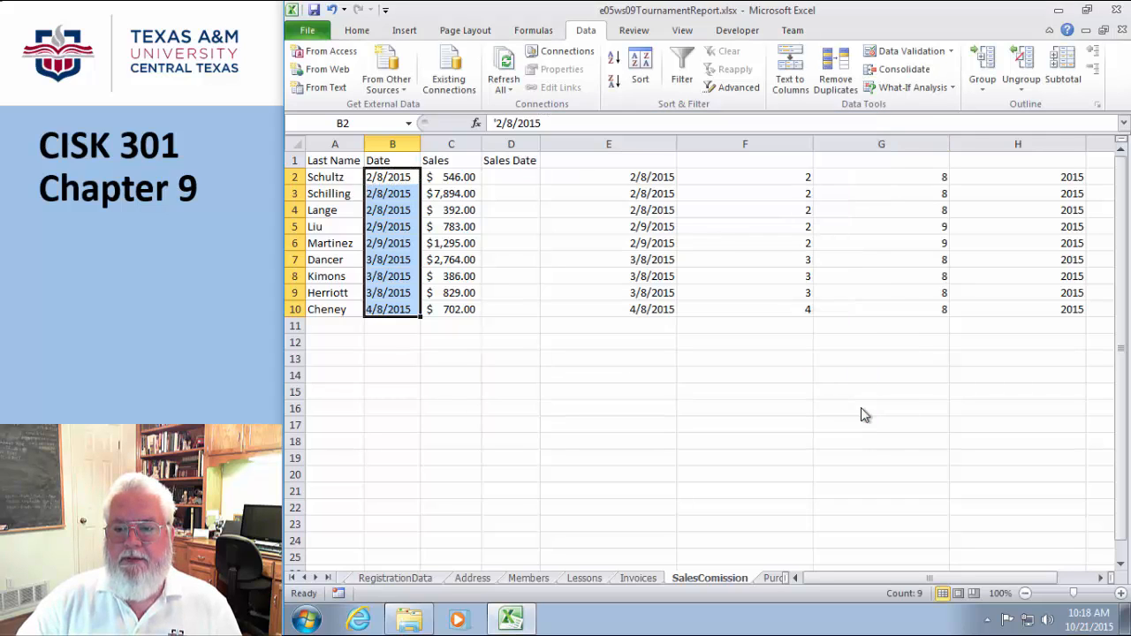
Step: Begin a DATEVALUE formula in cell I2 with G2 as the first part of the date text
{"action": "left_click_drag", "start_coordinate": [897, 586], "coordinate": [914, 586]}
{"action": "left_click", "coordinate": [1068, 176]}
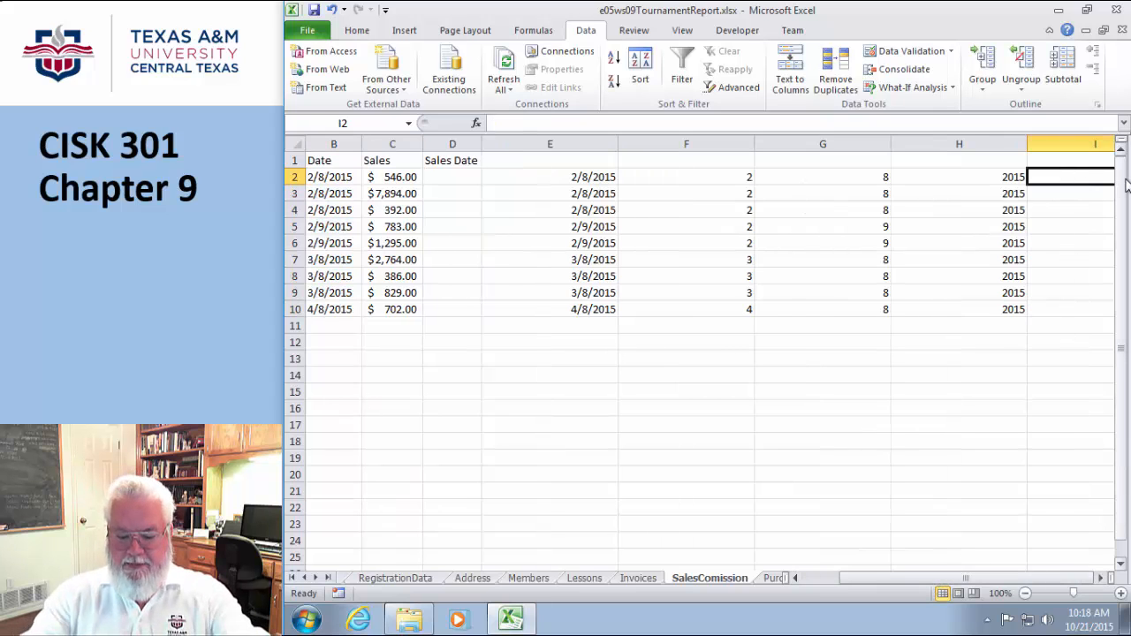
{"action": "type", "text": "="}
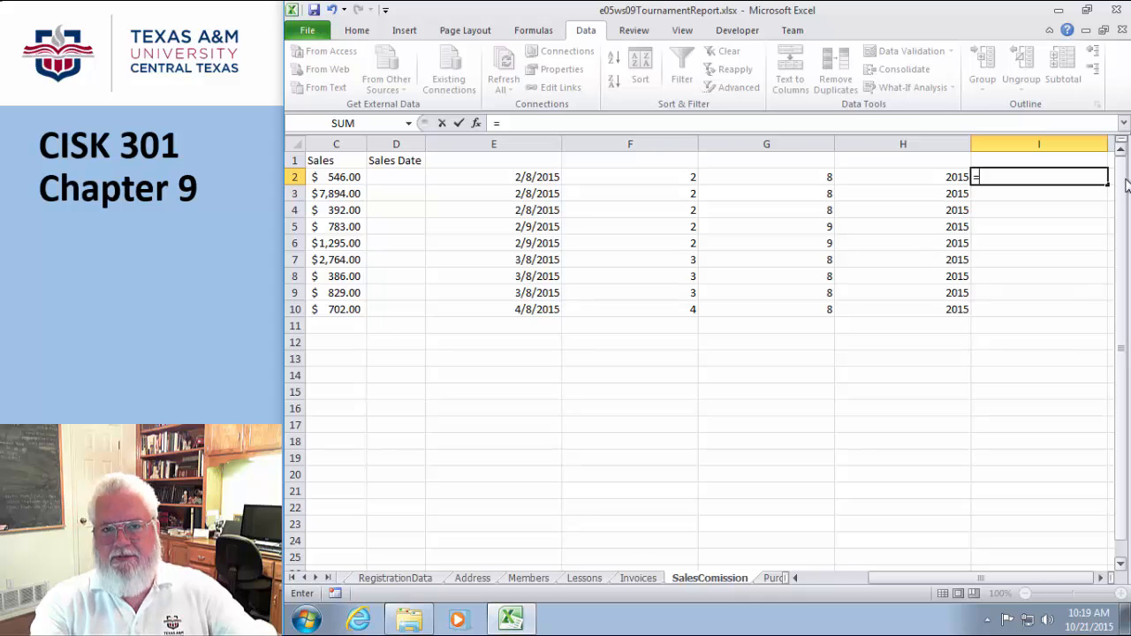
{"action": "type", "text": "D"}
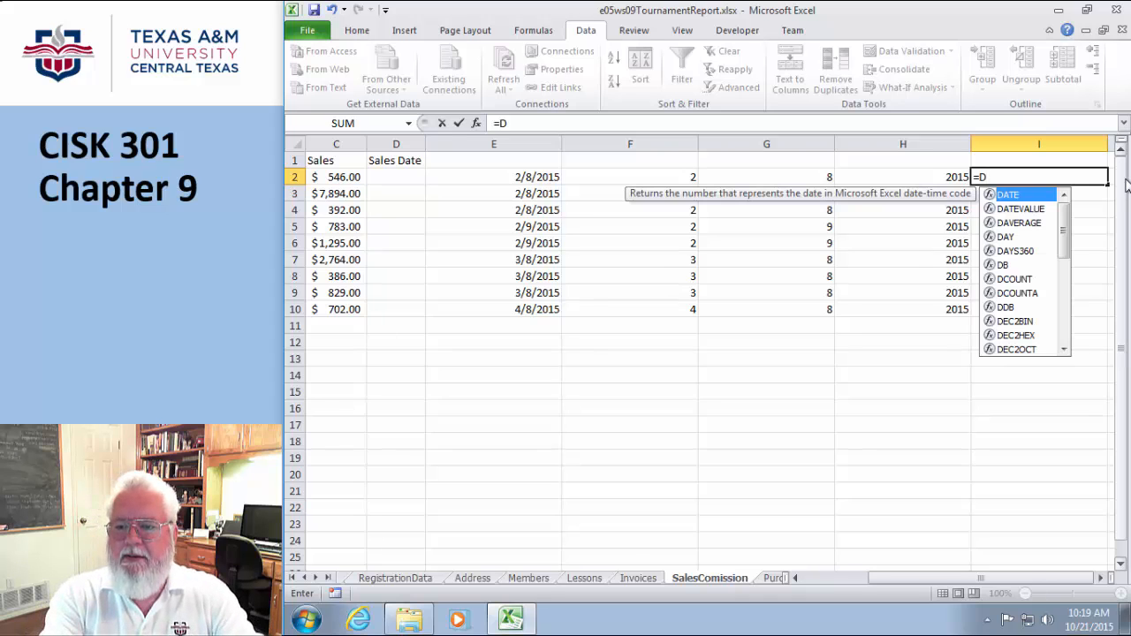
{"action": "type", "text": "ATE"}
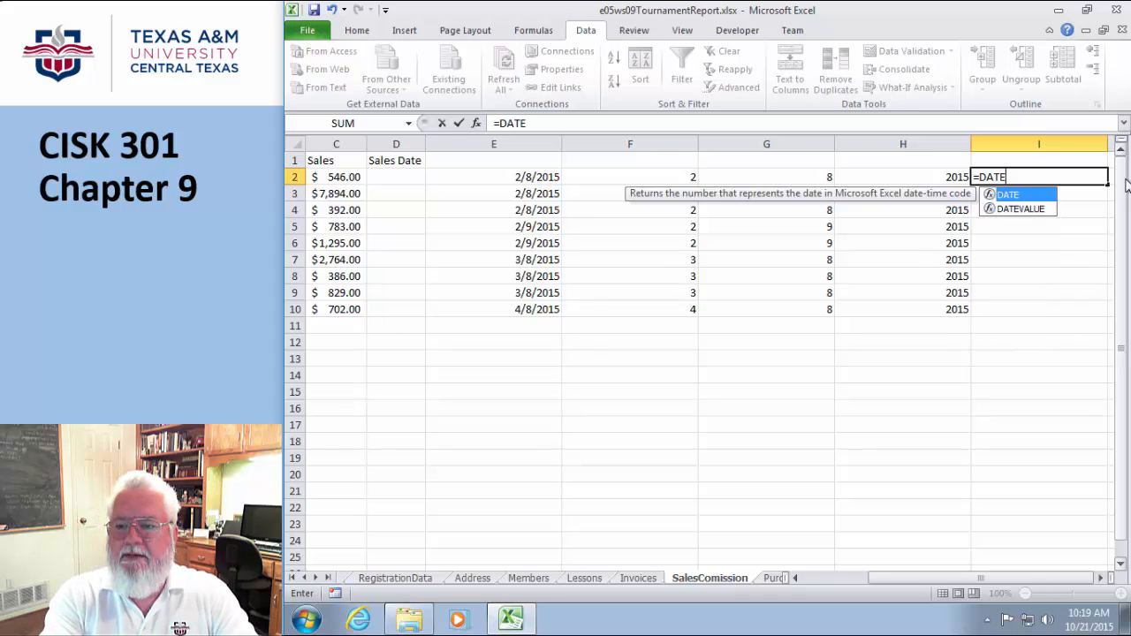
{"action": "type", "text": "VALUE("}
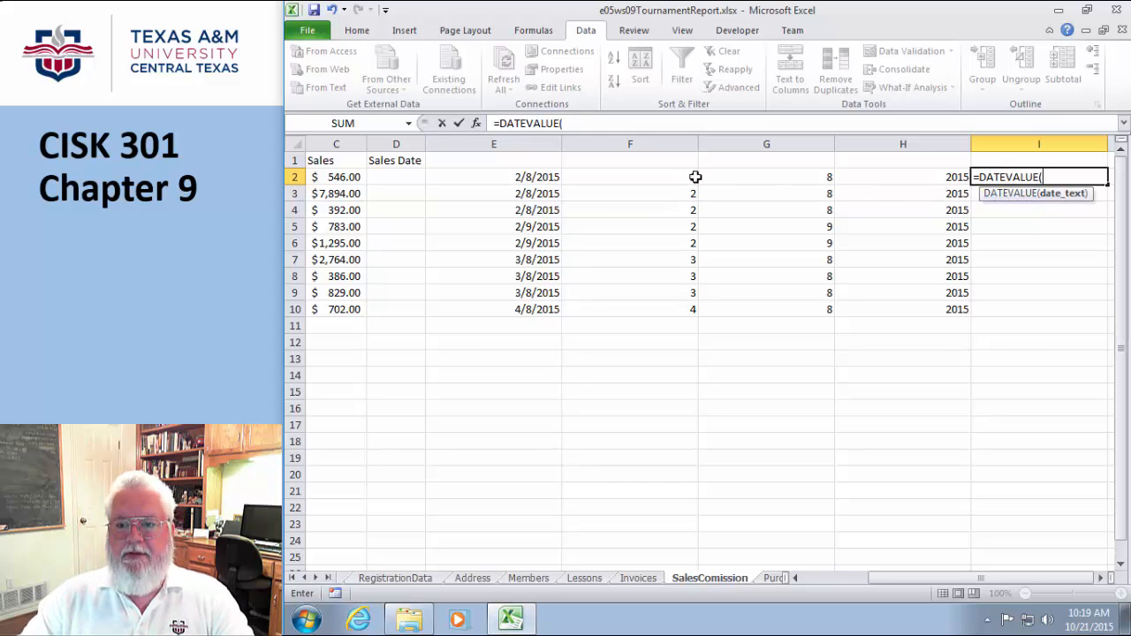
{"action": "left_click", "coordinate": [790, 175]}
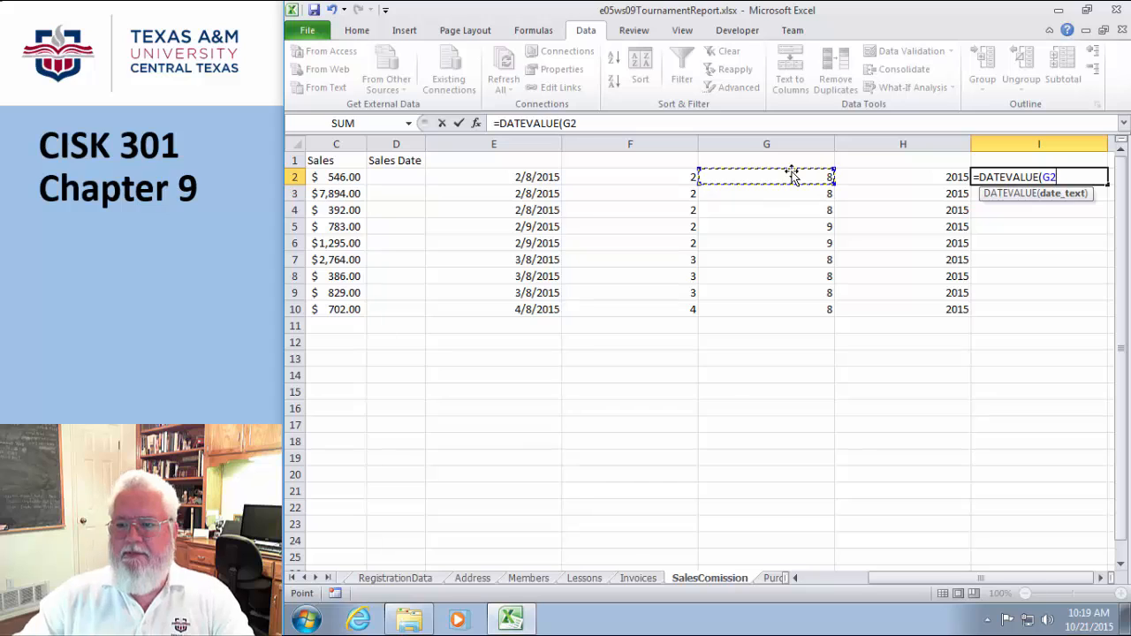
Step: Join a slash, the value in F2 and a second slash to the date text in I2's formula using &
{"action": "type", "text": "&"}
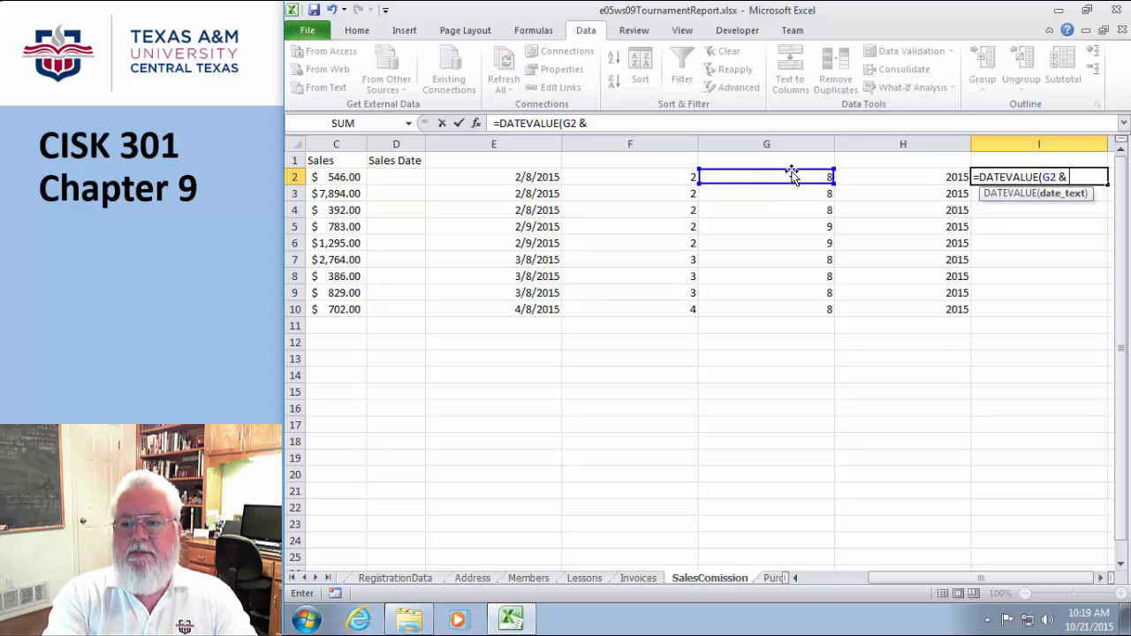
{"action": "type", "text": " /"}
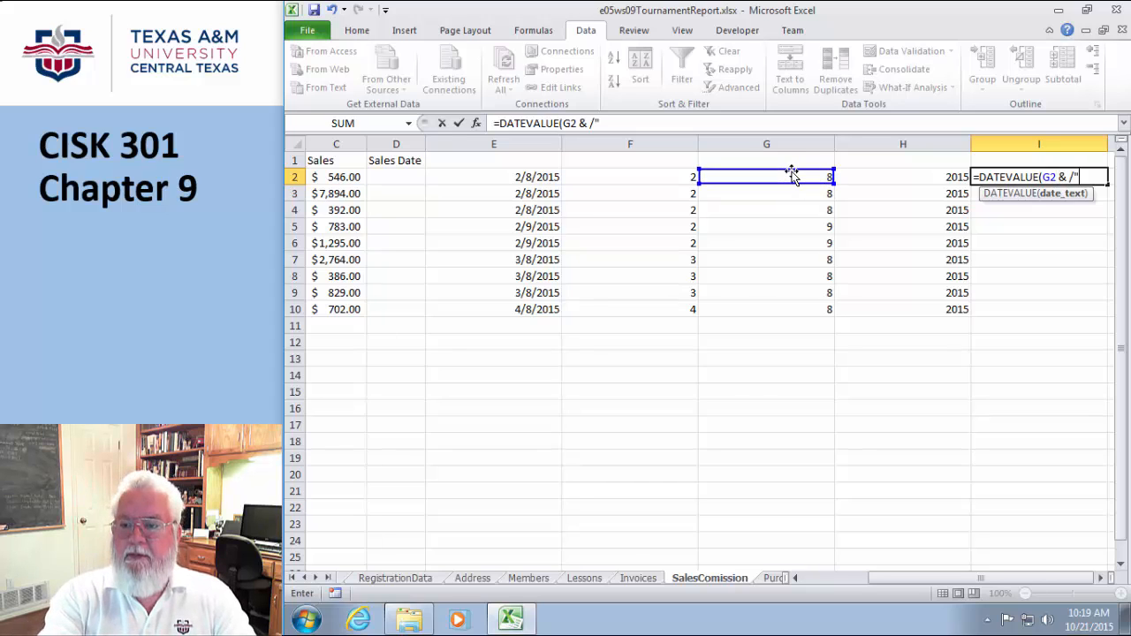
{"action": "key", "text": "BackSpace"}
{"action": "key", "text": "BackSpace"}
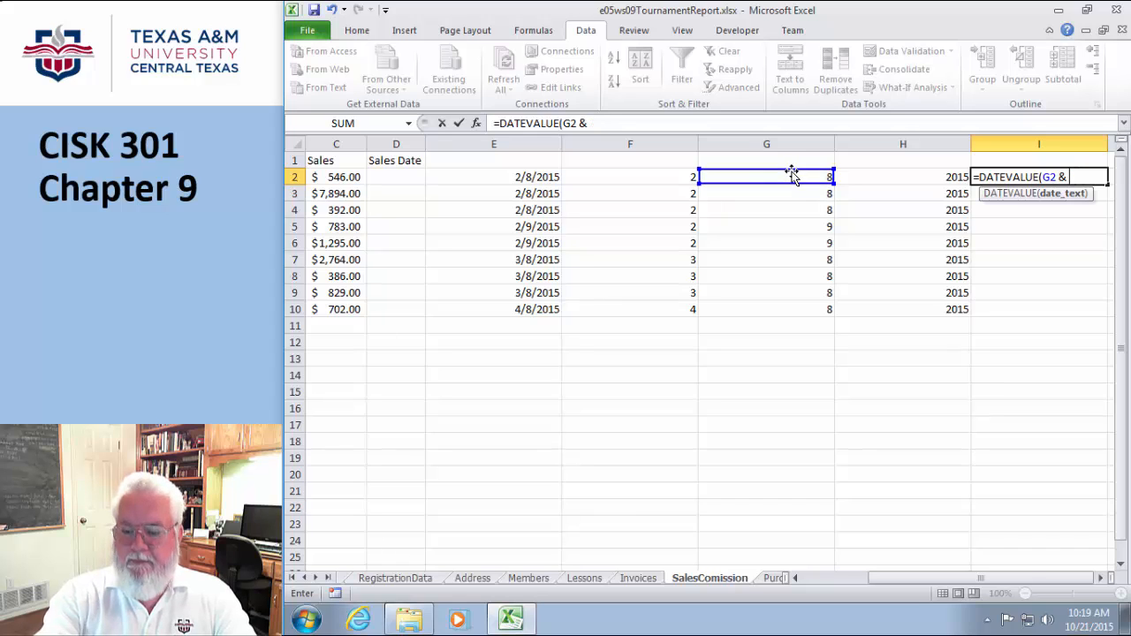
{"action": "type", "text": "\"/\" &"}
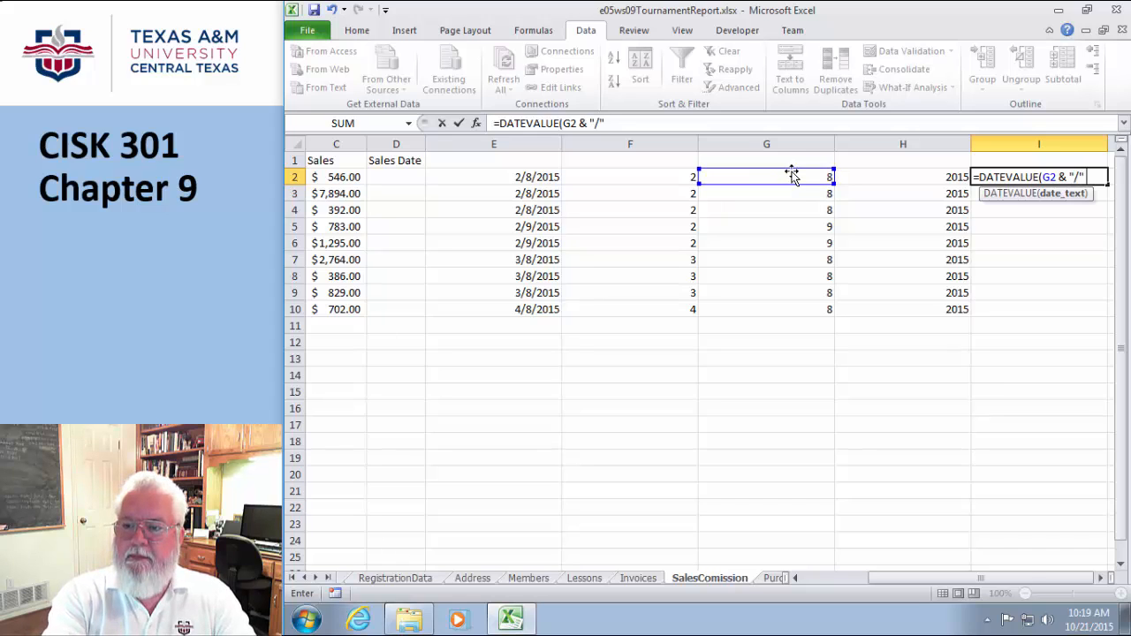
{"action": "left_click", "coordinate": [663, 179]}
{"action": "type", "text": "&"}
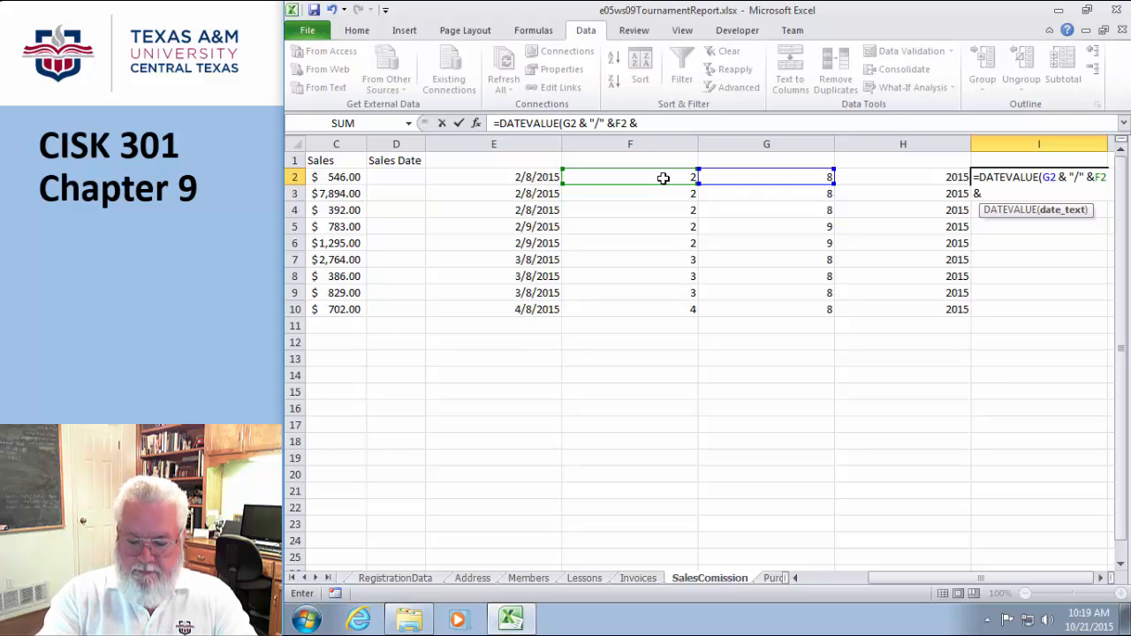
{"action": "type", "text": " \"/"}
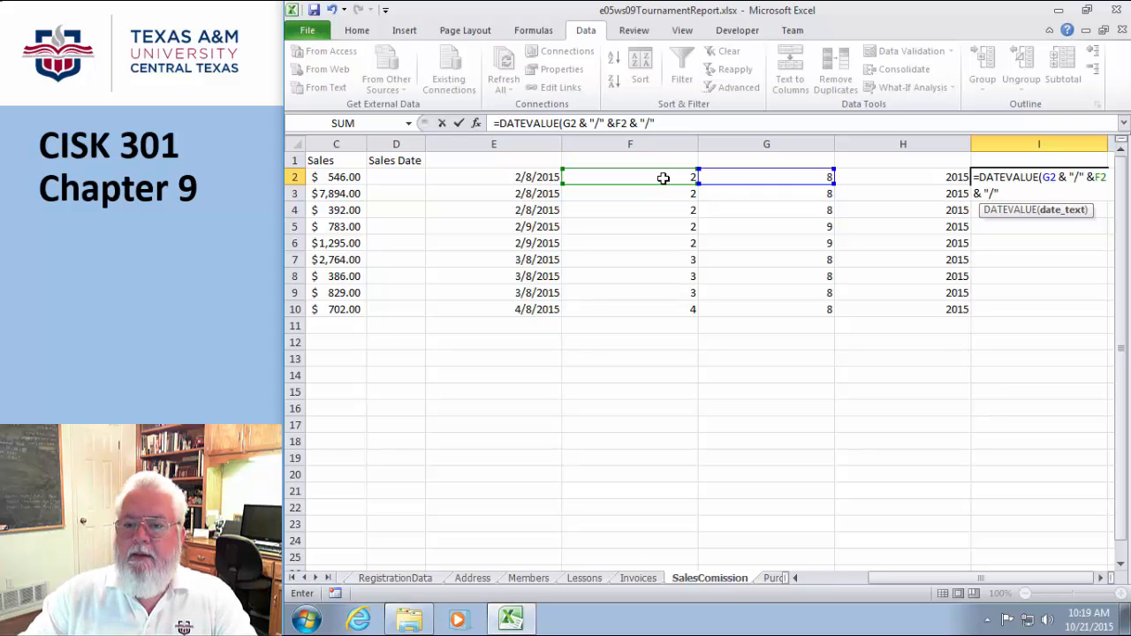
{"action": "left_click", "coordinate": [924, 175]}
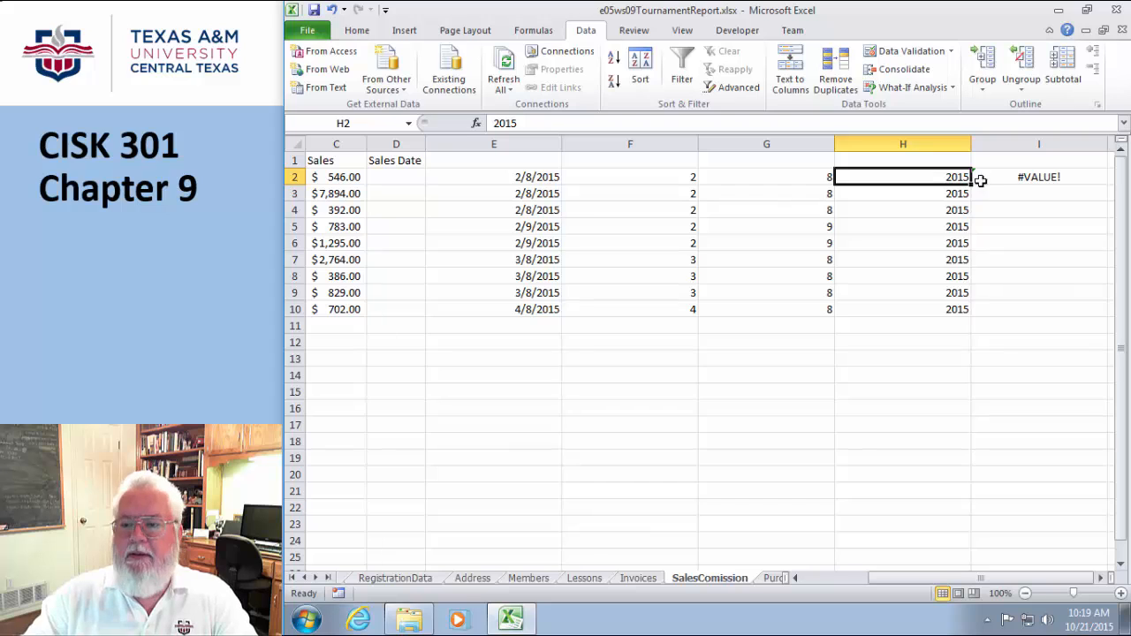
Step: Add the year from H2 so that I2's formula reads =DATEVALUE(G2 & "/" &F2 & "/" &H2)
{"action": "left_click", "coordinate": [1022, 176]}
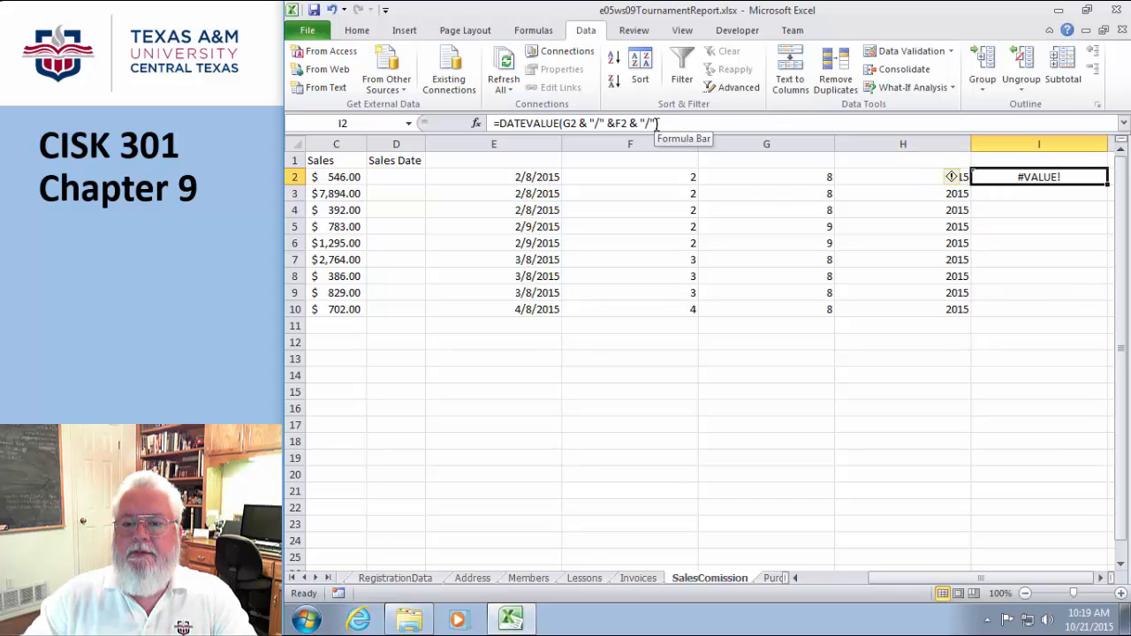
{"action": "left_click", "coordinate": [718, 126]}
{"action": "type", "text": "&"}
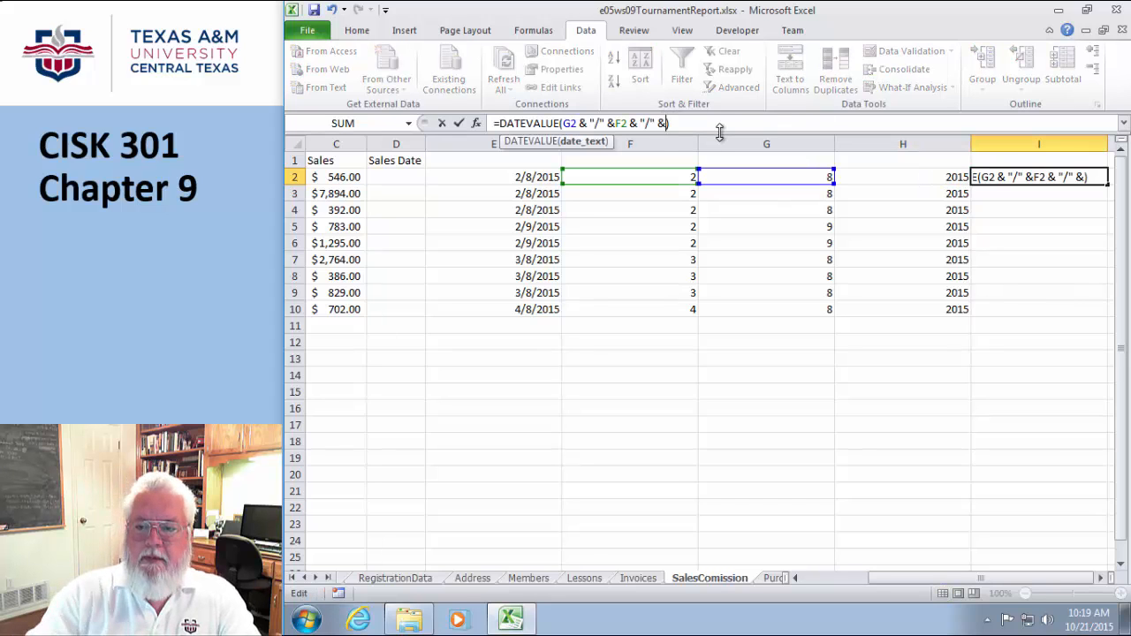
{"action": "left_click", "coordinate": [904, 178]}
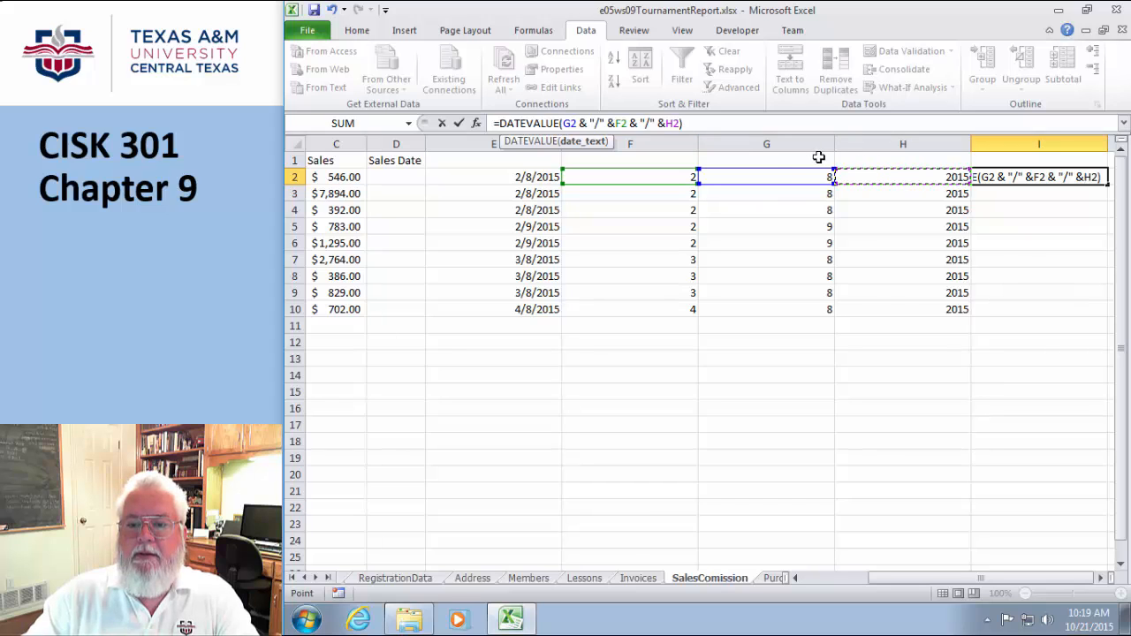
{"action": "key", "text": "Return"}
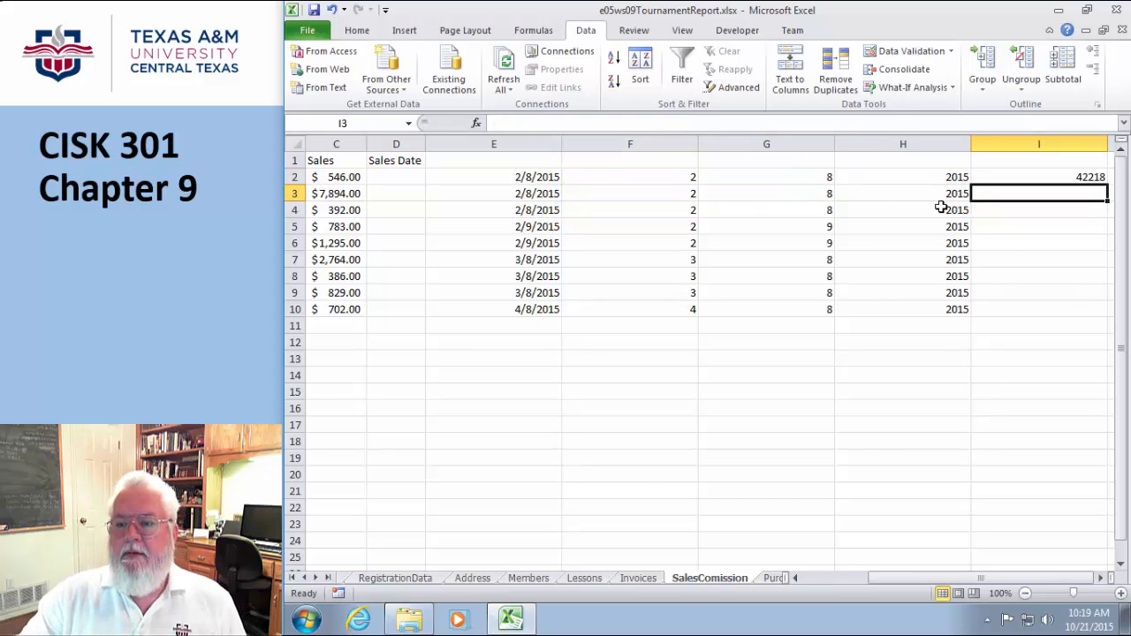
Step: Fill the formula from I2 down to I10 and format the range as Short Date
{"action": "left_click", "coordinate": [1096, 176]}
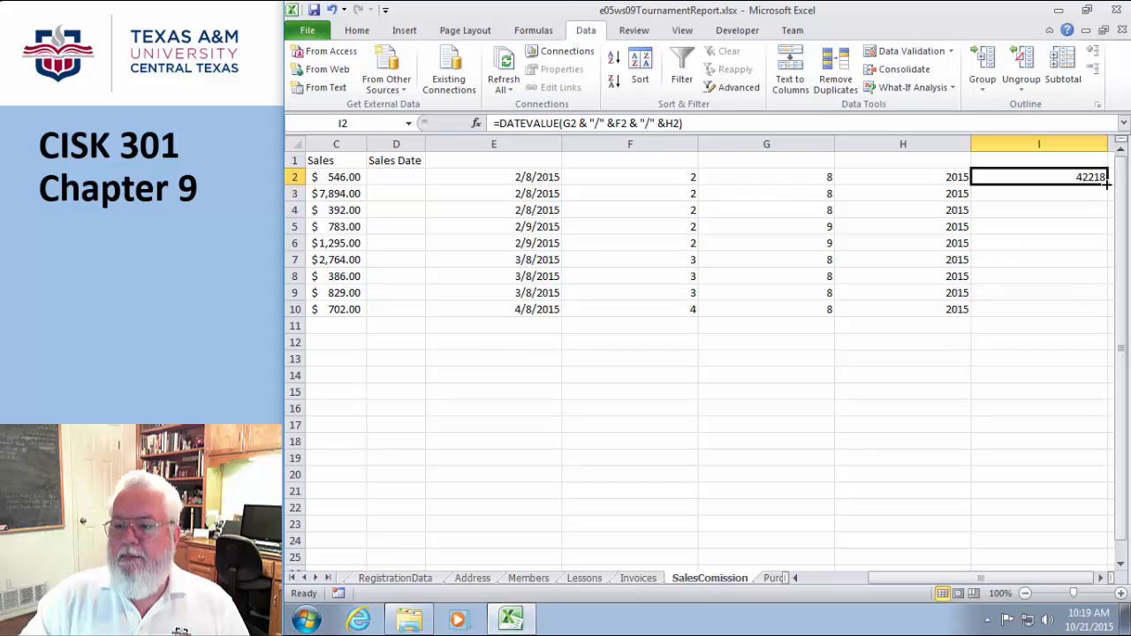
{"action": "left_click_drag", "start_coordinate": [1108, 184], "coordinate": [1108, 317]}
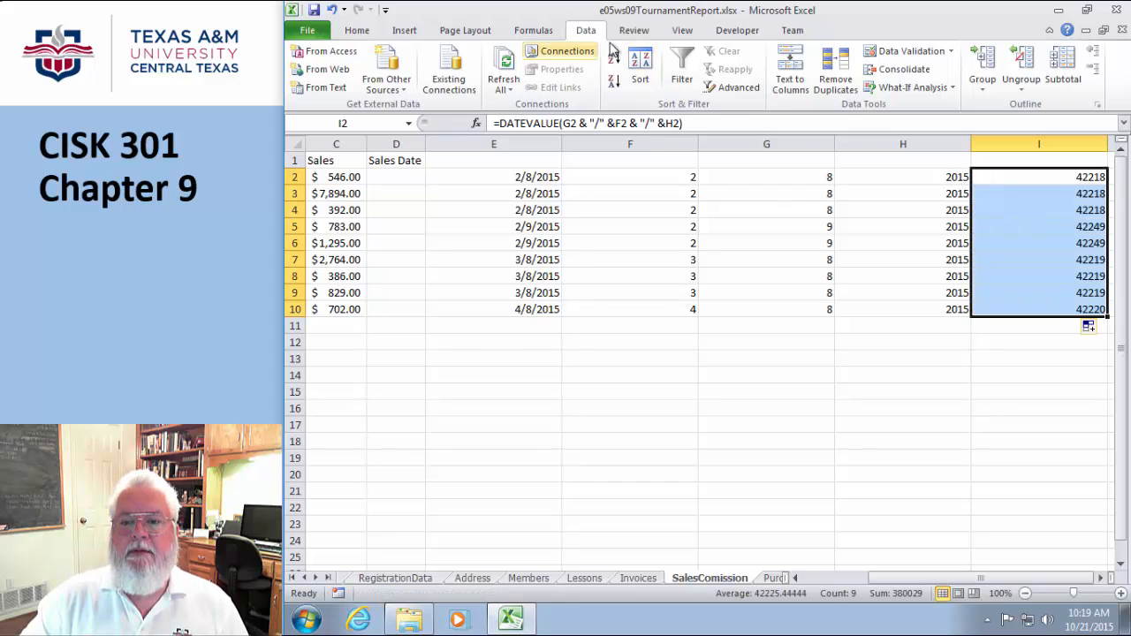
{"action": "left_click", "coordinate": [535, 32]}
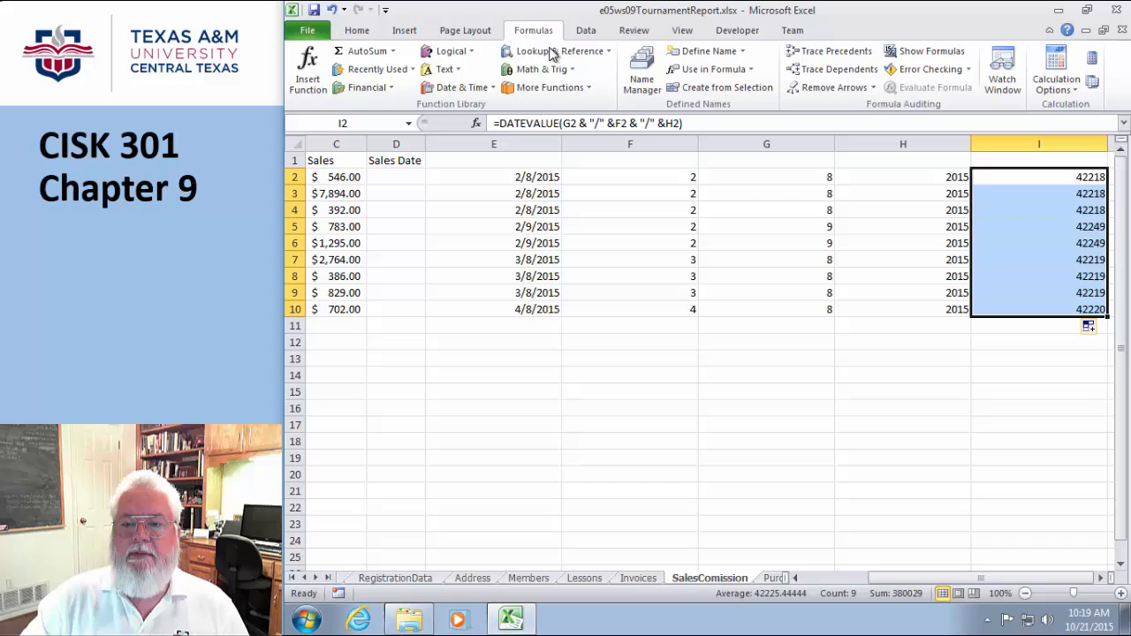
{"action": "left_click", "coordinate": [356, 33]}
{"action": "left_click", "coordinate": [772, 57]}
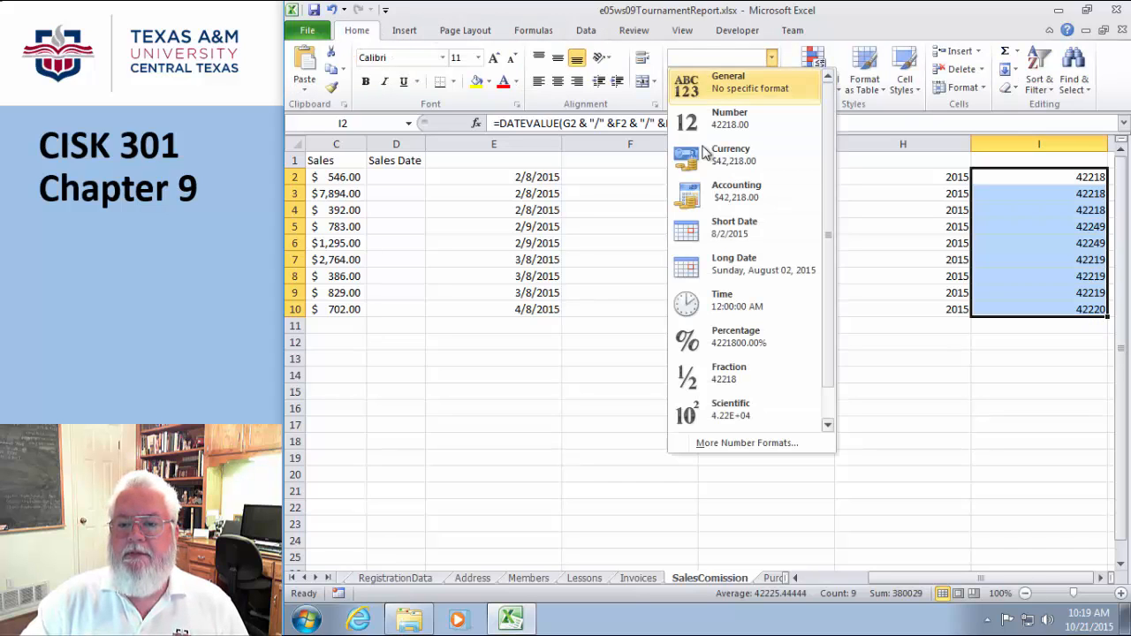
{"action": "left_click", "coordinate": [720, 227]}
{"action": "left_click", "coordinate": [959, 391]}
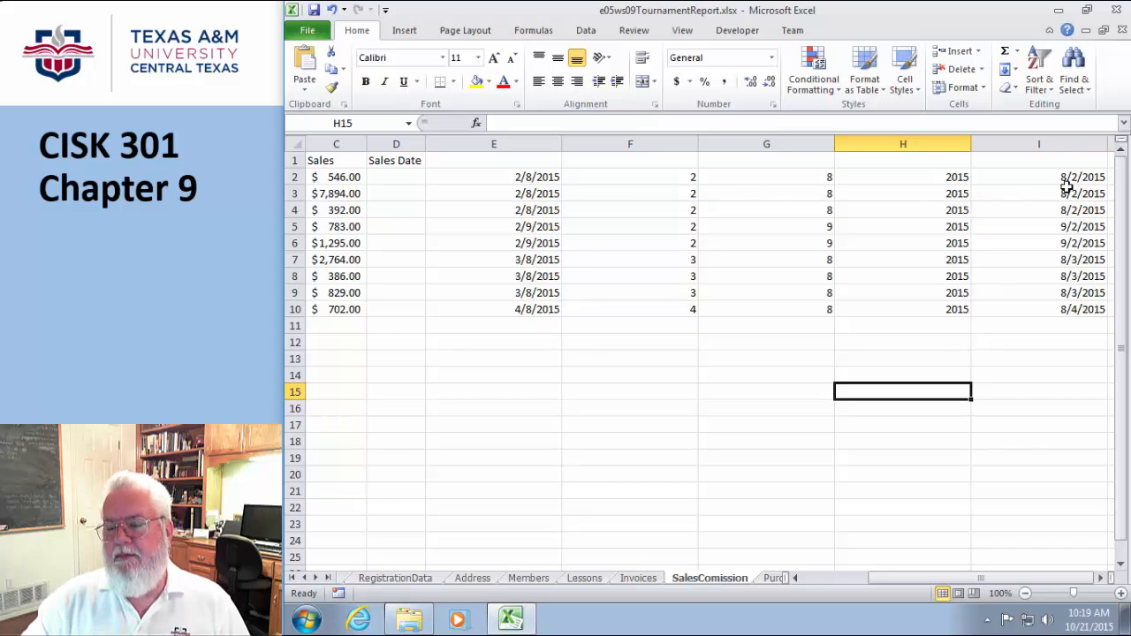
{"action": "left_click", "coordinate": [1058, 380]}
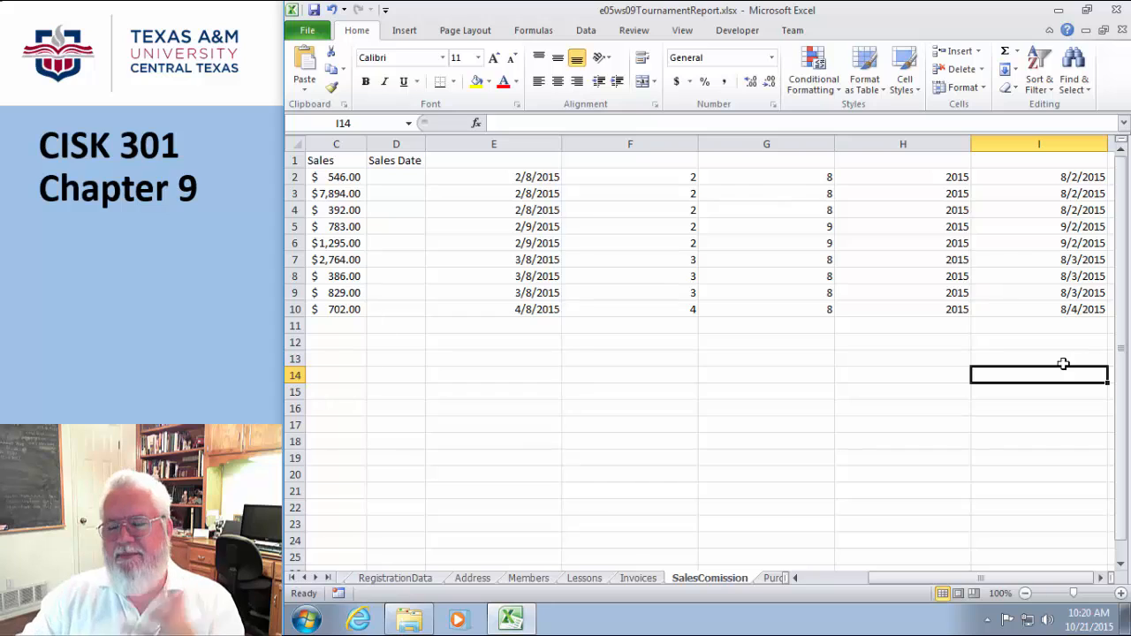
{"action": "left_click", "coordinate": [1074, 177]}
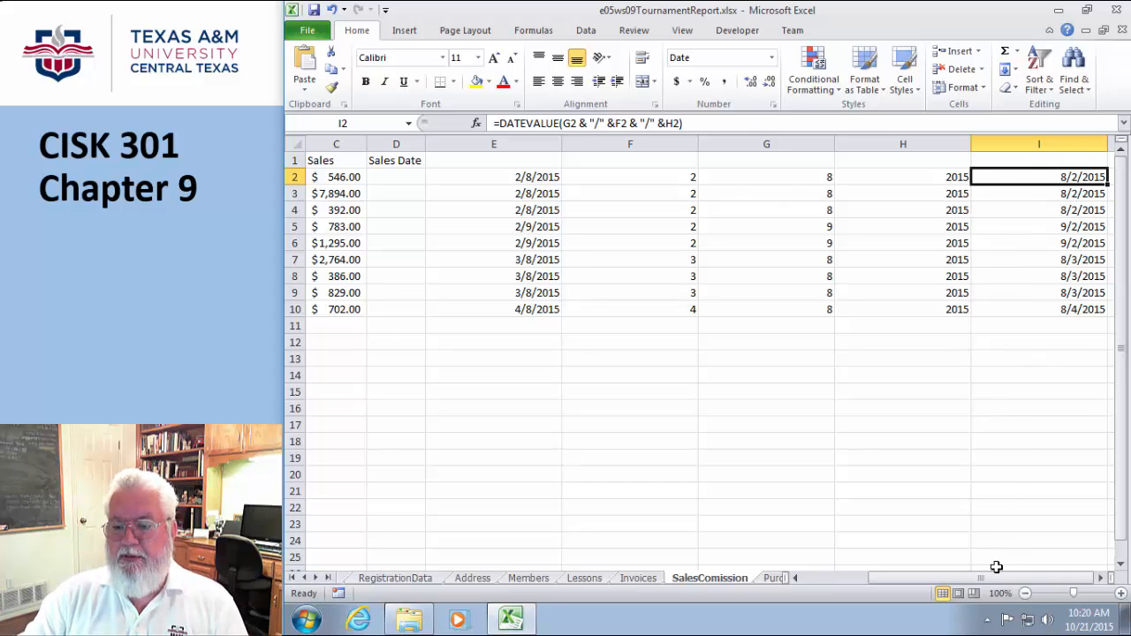
{"action": "left_click_drag", "start_coordinate": [1013, 578], "coordinate": [1052, 583]}
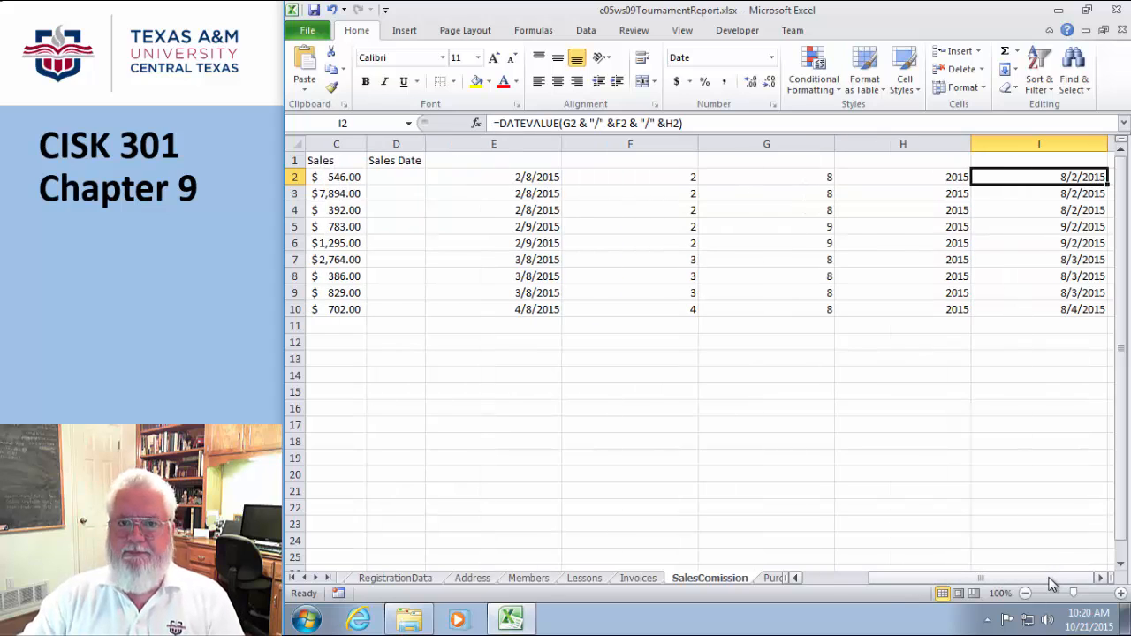